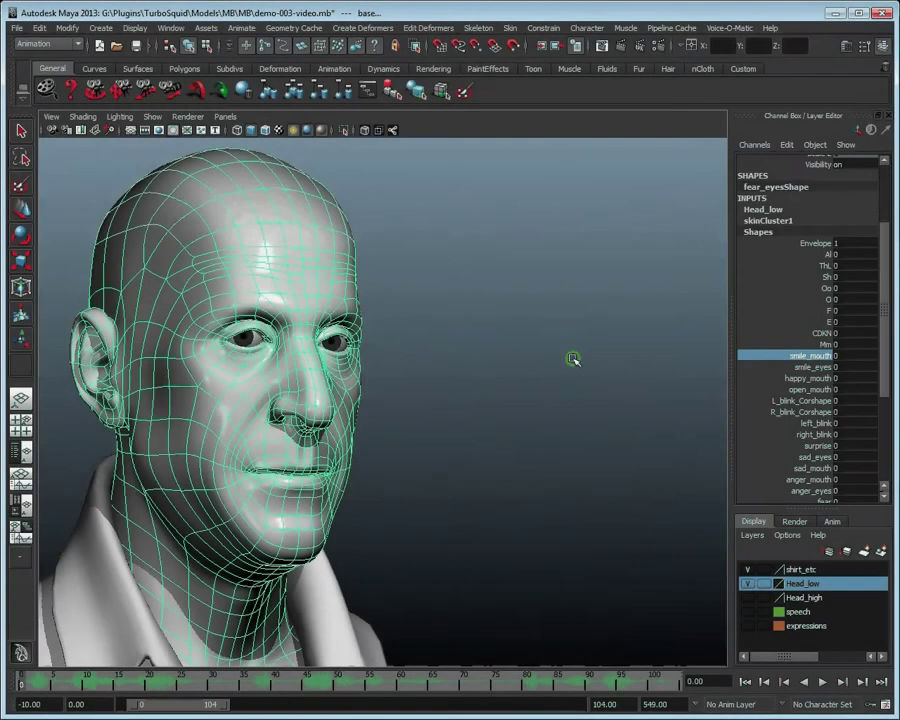
# - Preview the smile_mouth, Oo and O blend shapes on the head, returning each to 0
pyautogui.moveTo(573, 358); pyautogui.dragTo(674, 356, button='middle')
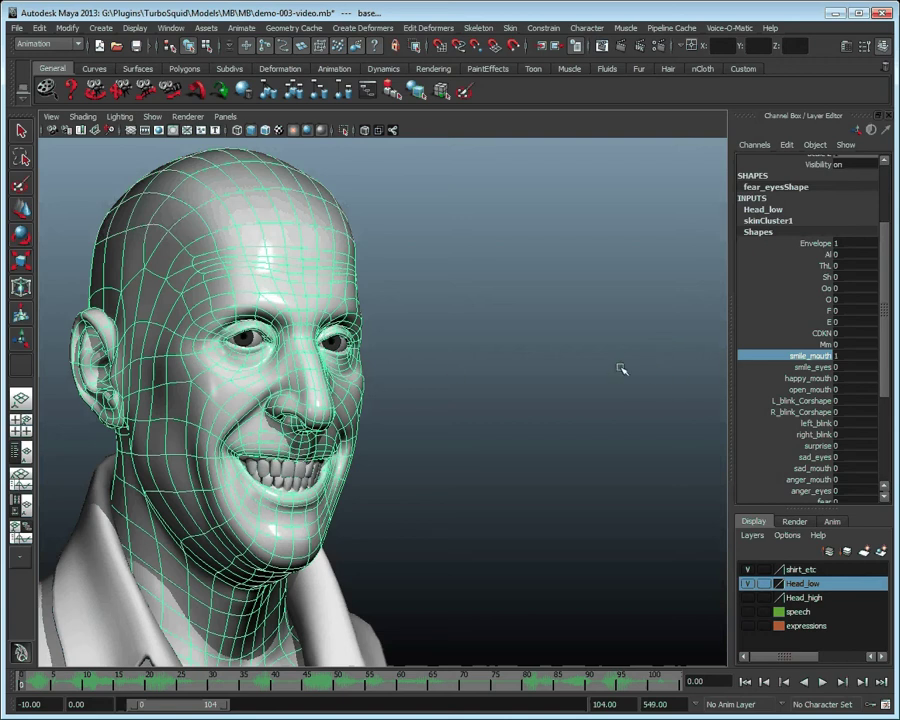
pyautogui.moveTo(607, 358); pyautogui.dragTo(487, 358, button='middle')
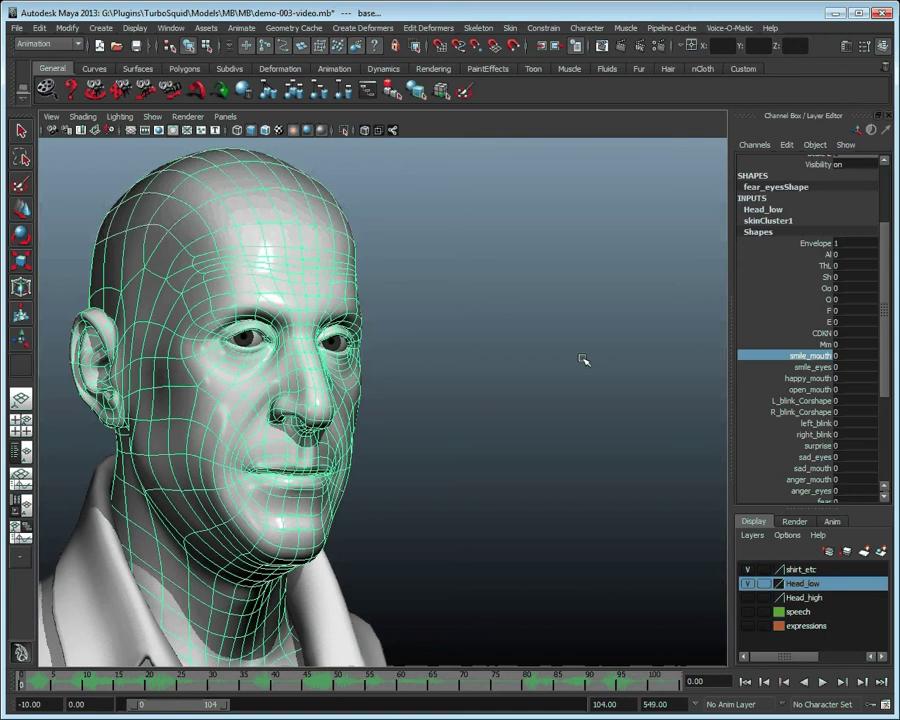
pyautogui.click(800, 287)
pyautogui.moveTo(573, 283); pyautogui.dragTo(522, 281, button='middle')
pyautogui.click(806, 298)
pyautogui.moveTo(574, 300); pyautogui.dragTo(431, 299, button='middle')
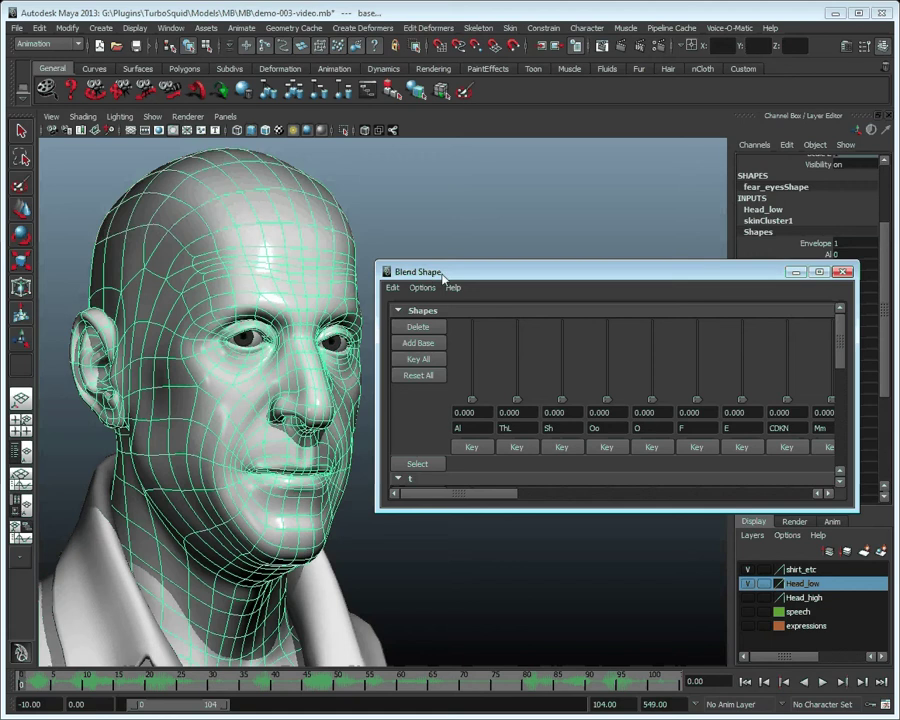
# - Key all targets of the Shapes blend shape node at frame 0 and close the Blend Shape editor
pyautogui.click(418, 360)
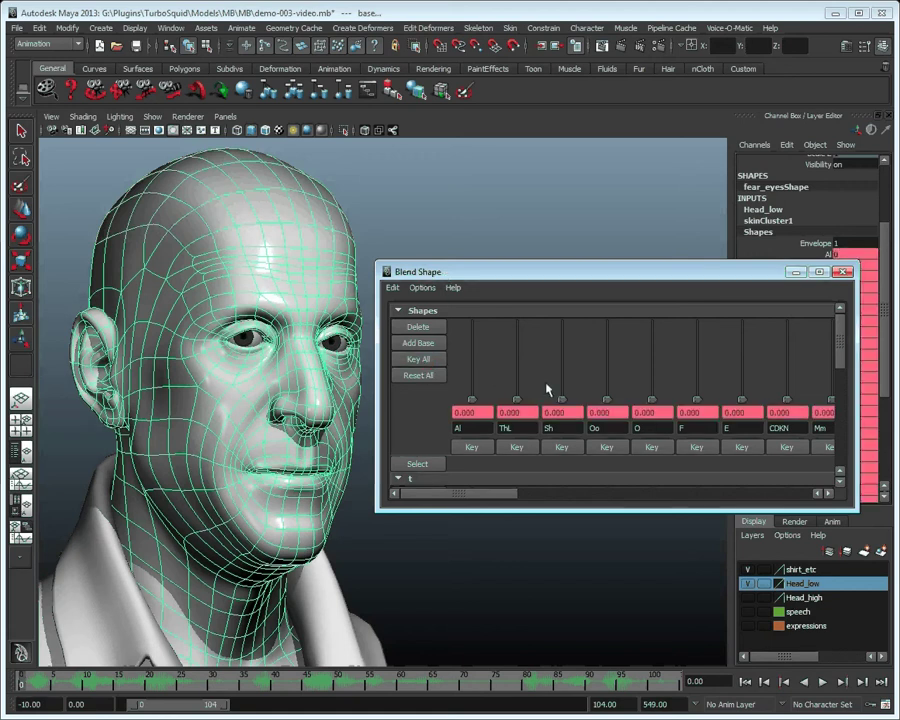
pyautogui.click(843, 271)
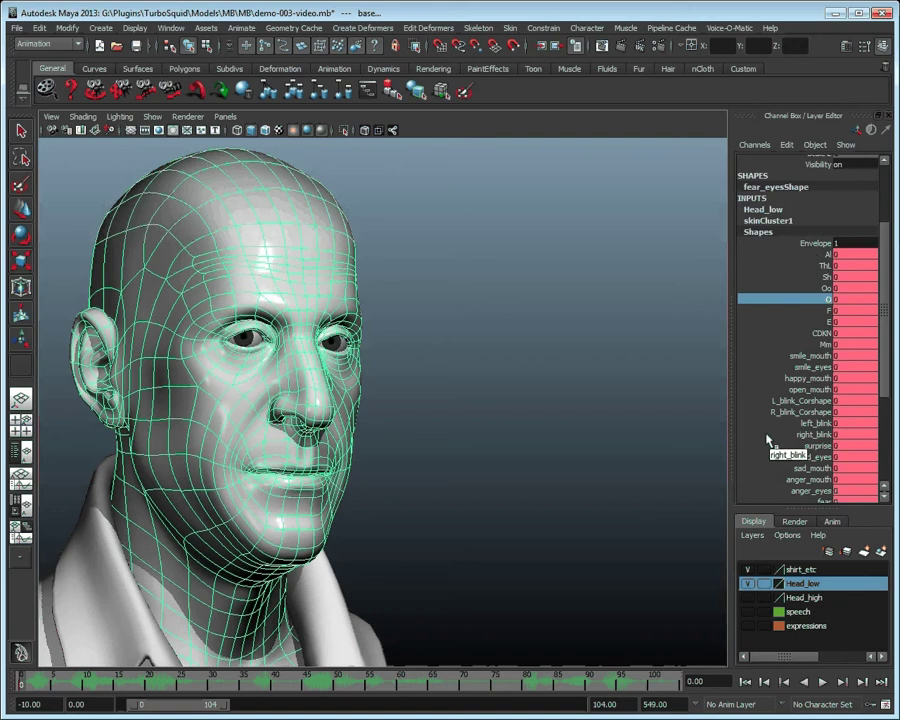
# - Open Voice-O-Matic and load the english sound file from the Sounds folder as the input audio
pyautogui.click(730, 28)
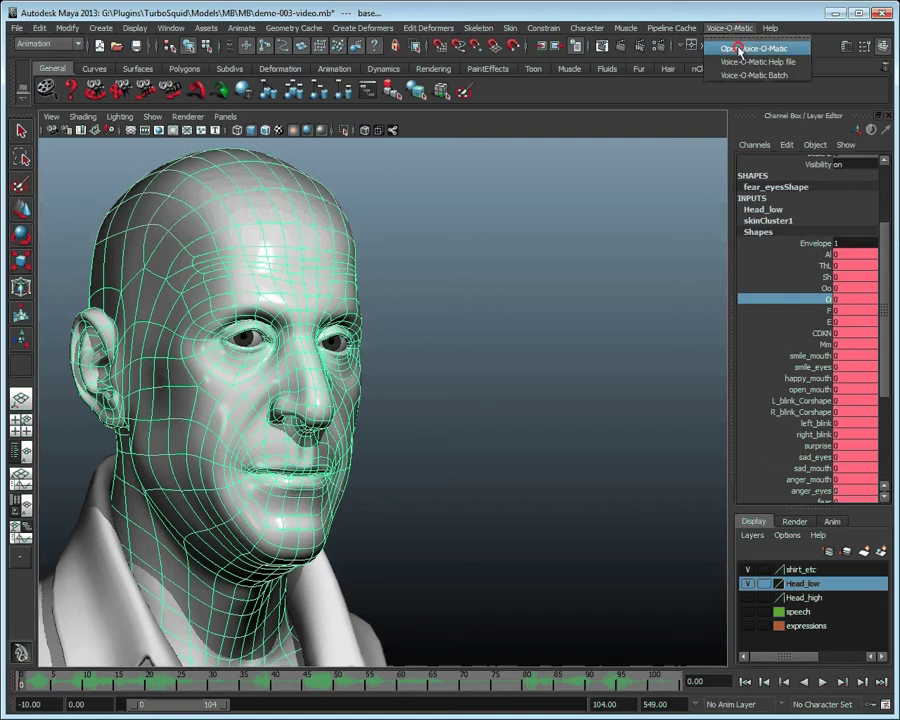
pyautogui.click(745, 50)
pyautogui.moveTo(296, 201); pyautogui.dragTo(568, 153)
pyautogui.click(544, 257)
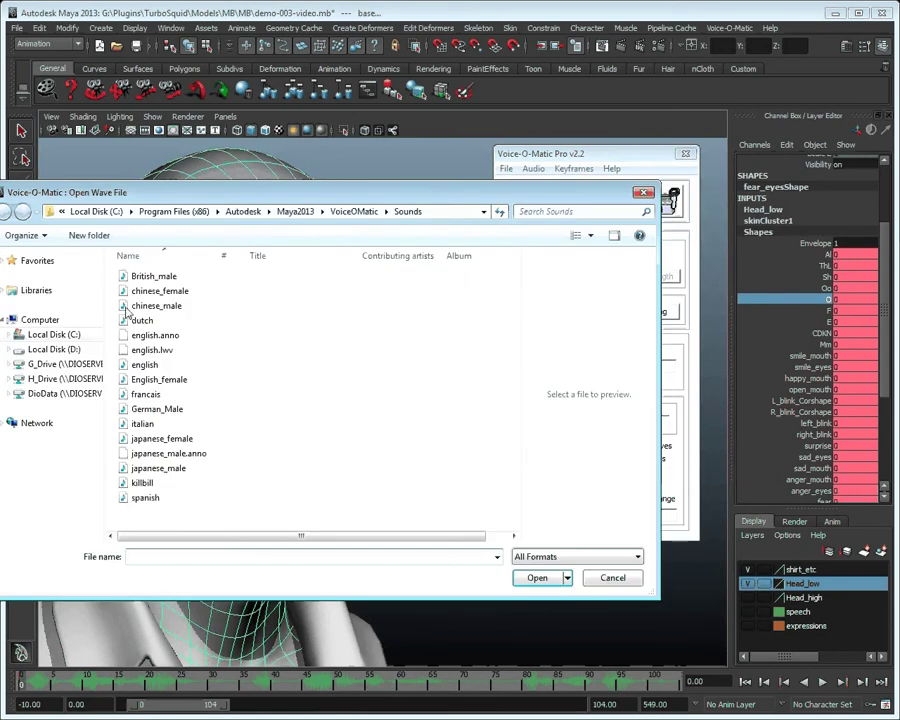
pyautogui.doubleClick(150, 366)
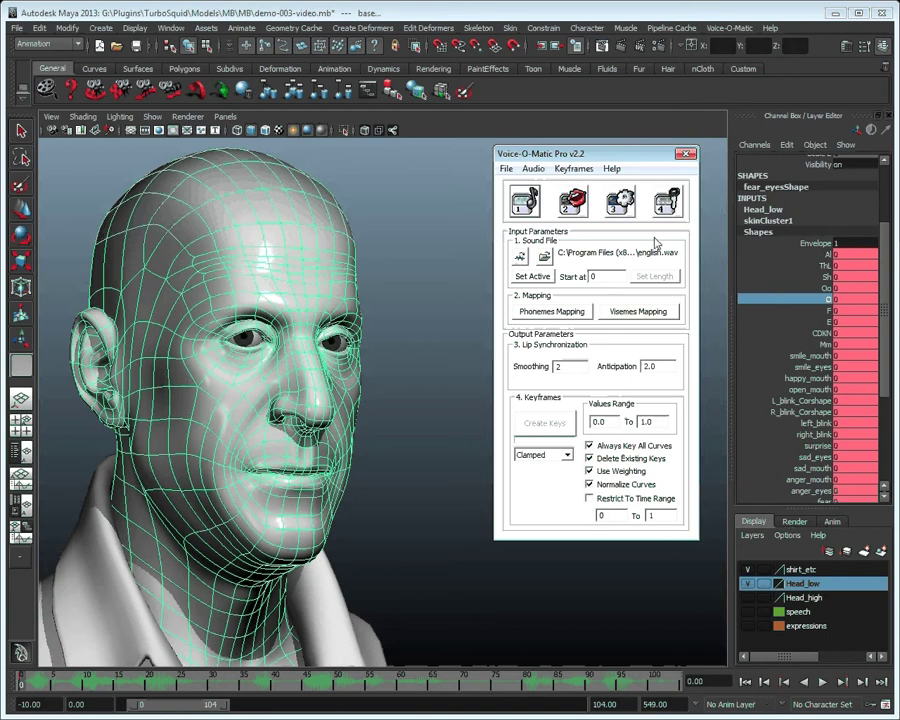
pyautogui.moveTo(631, 155); pyautogui.dragTo(655, 122)
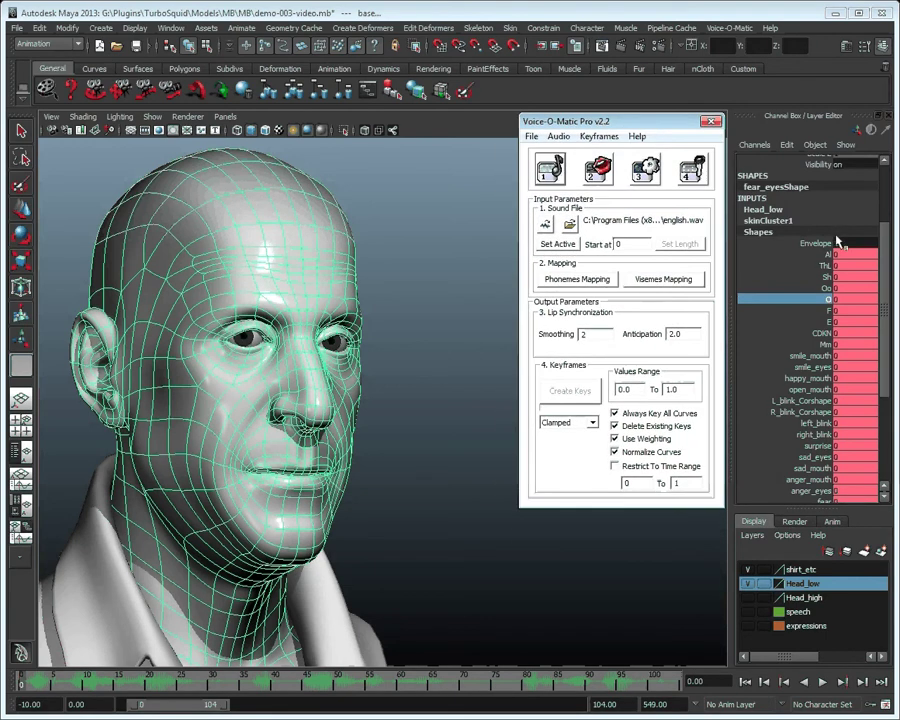
# - Show the phoneme mapping and preview the AI and ThL mouth shapes on the head
pyautogui.click(577, 283)
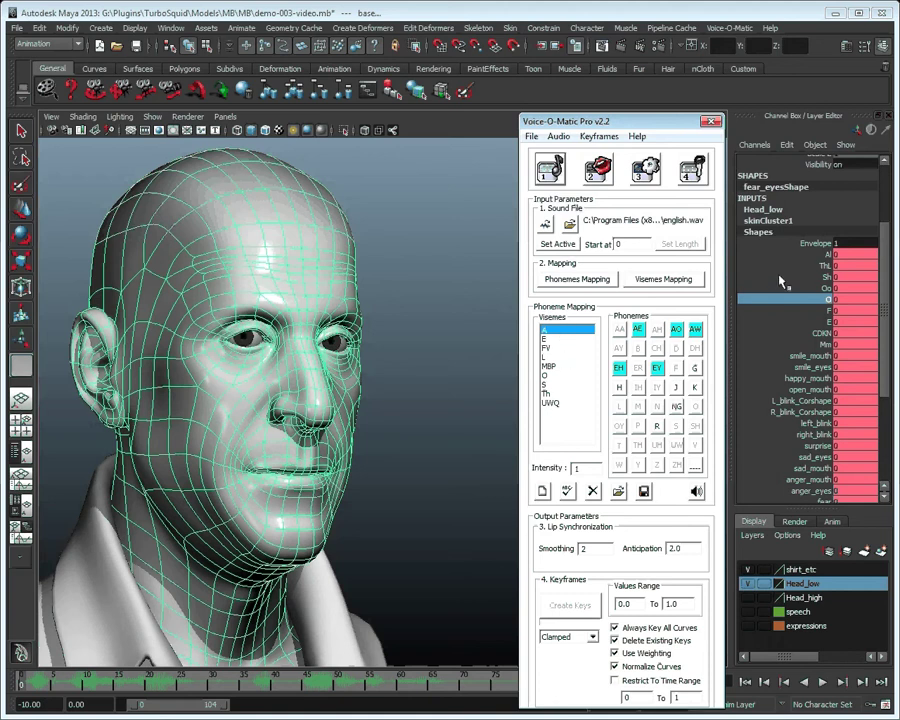
pyautogui.click(818, 254)
pyautogui.moveTo(476, 280); pyautogui.dragTo(381, 281, button='middle')
pyautogui.click(822, 266)
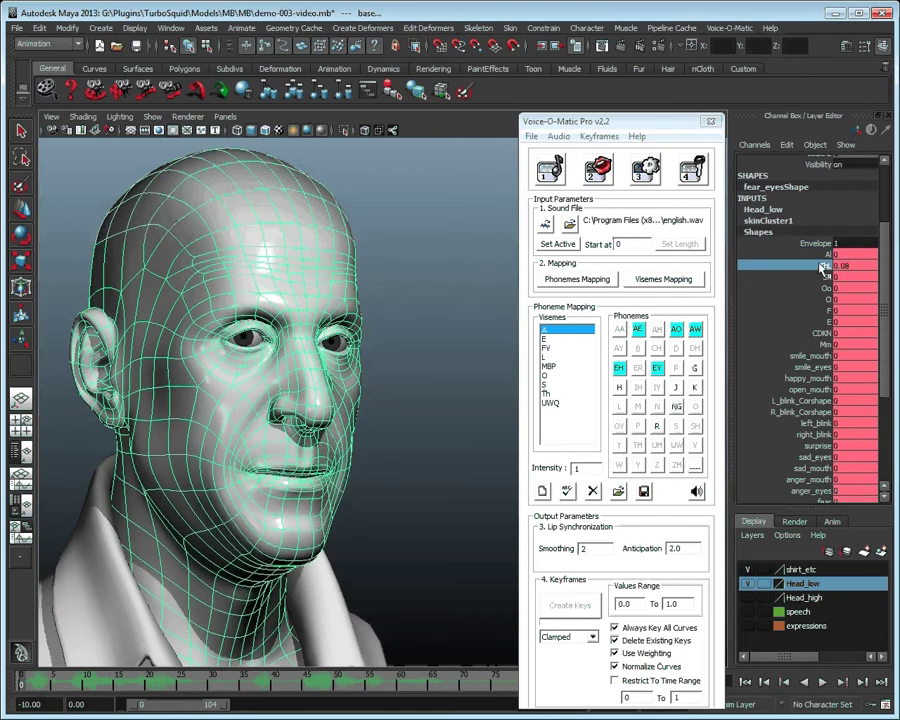
pyautogui.moveTo(883, 315)
pyautogui.mouseDown()
pyautogui.moveTo(885, 388)
pyautogui.moveTo(889, 321)
pyautogui.mouseUp()
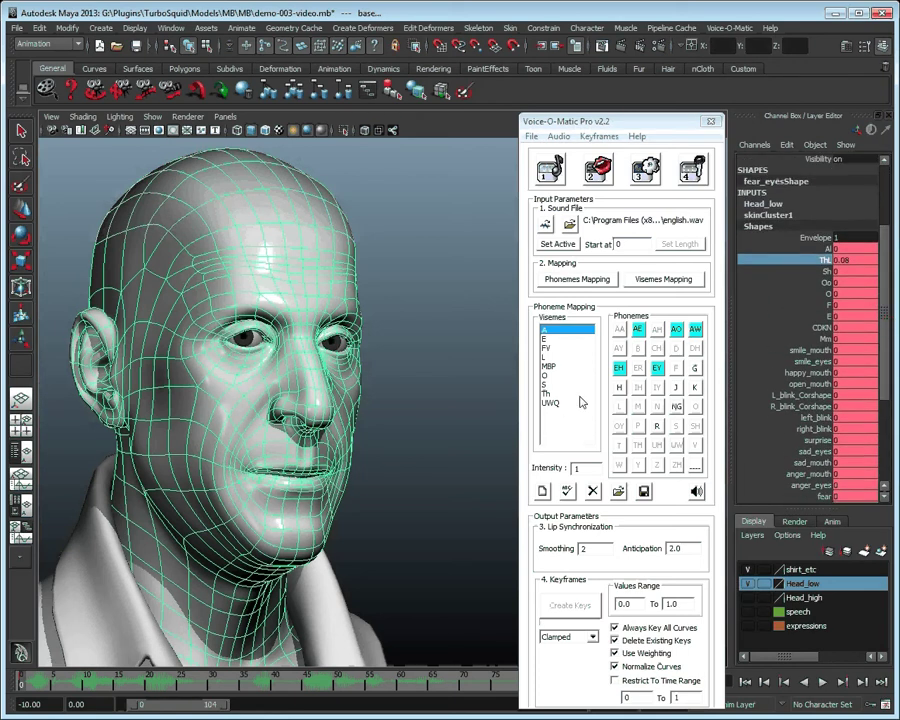
# - Create a viseme named CDKN and assign the phonemes G, K, J, NG, R and H to it
pyautogui.click(543, 492)
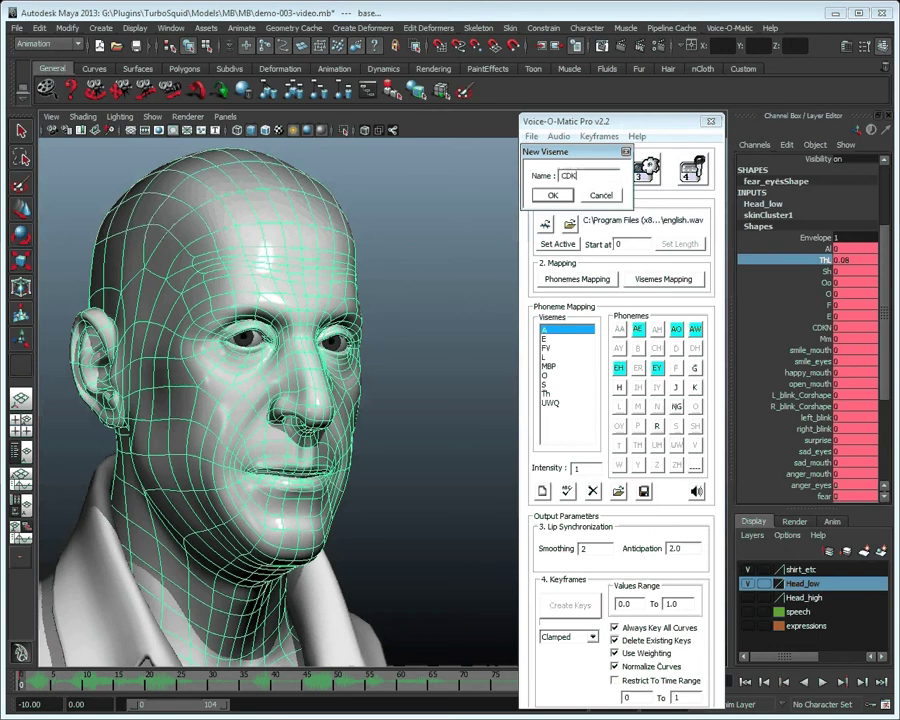
pyautogui.click(560, 195)
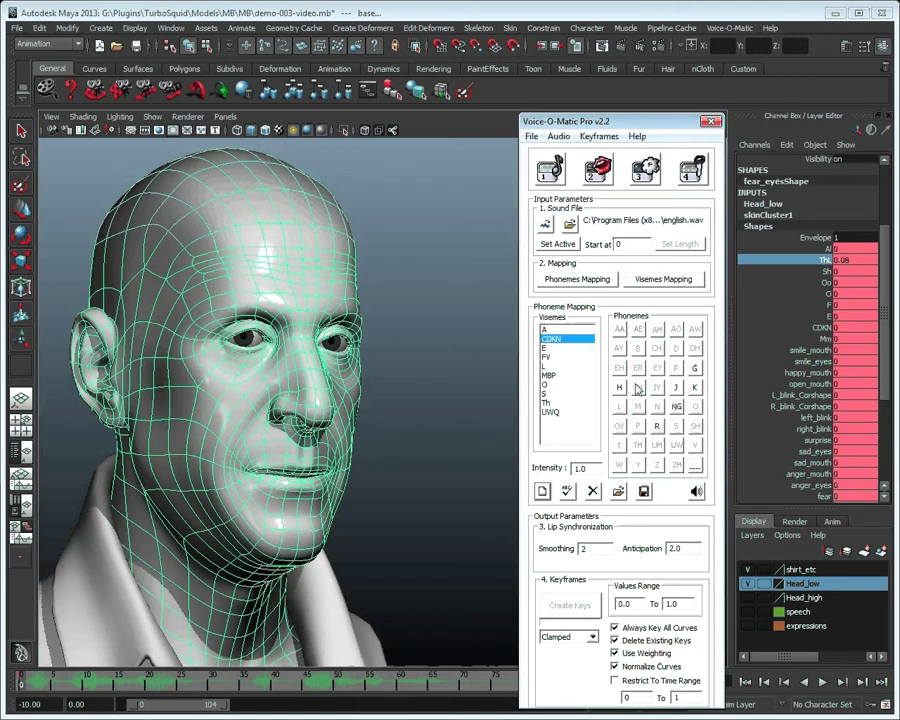
pyautogui.click(695, 369)
pyautogui.click(695, 387)
pyautogui.click(677, 388)
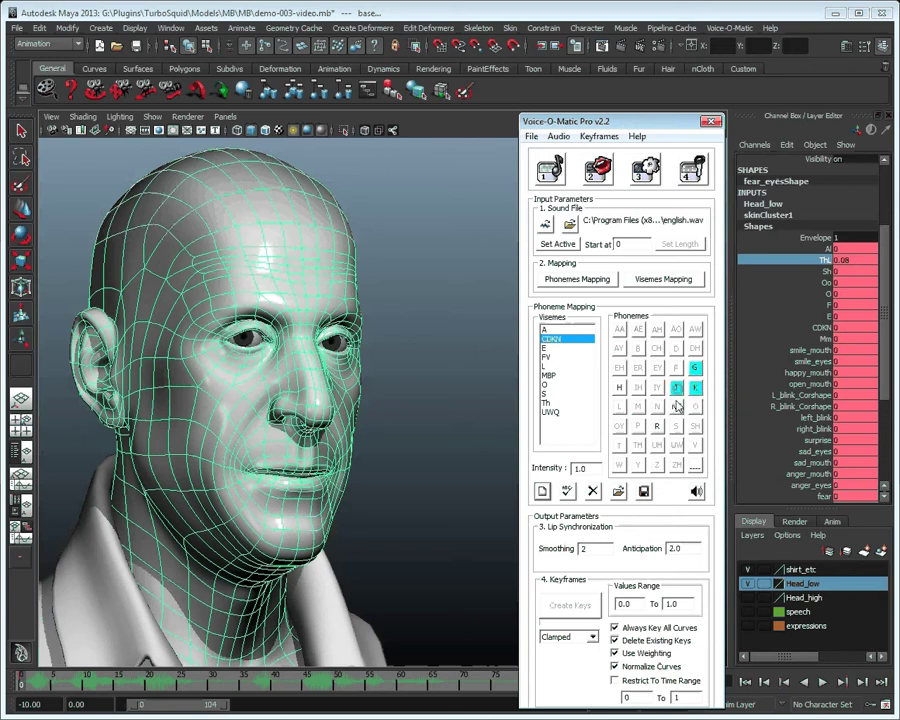
pyautogui.click(676, 406)
pyautogui.click(657, 425)
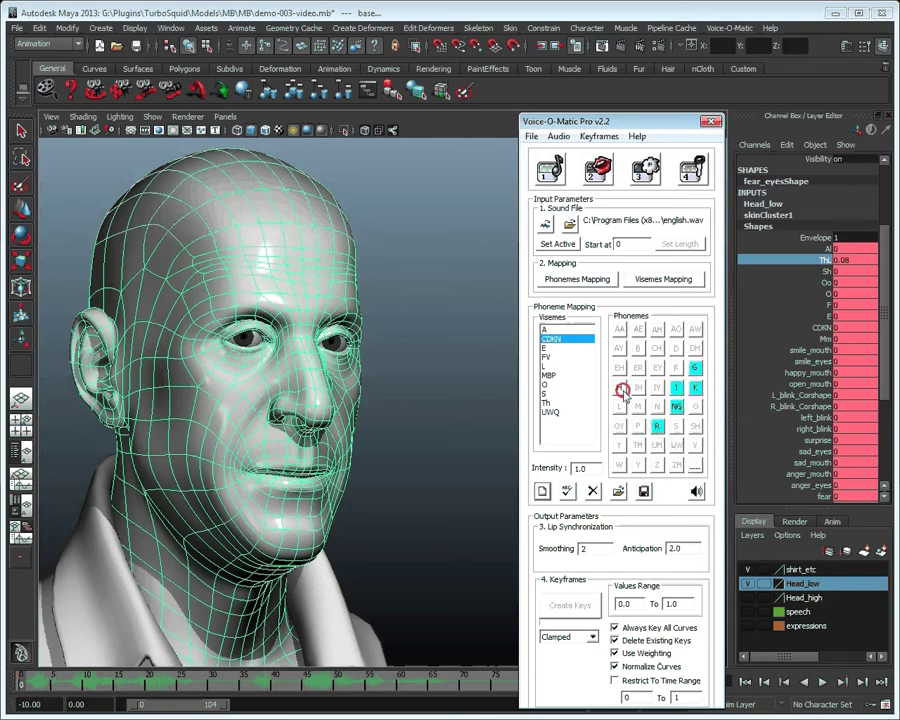
# - Remove the phoneme N from the Th viseme and assign it to CDKN
pyautogui.click(566, 404)
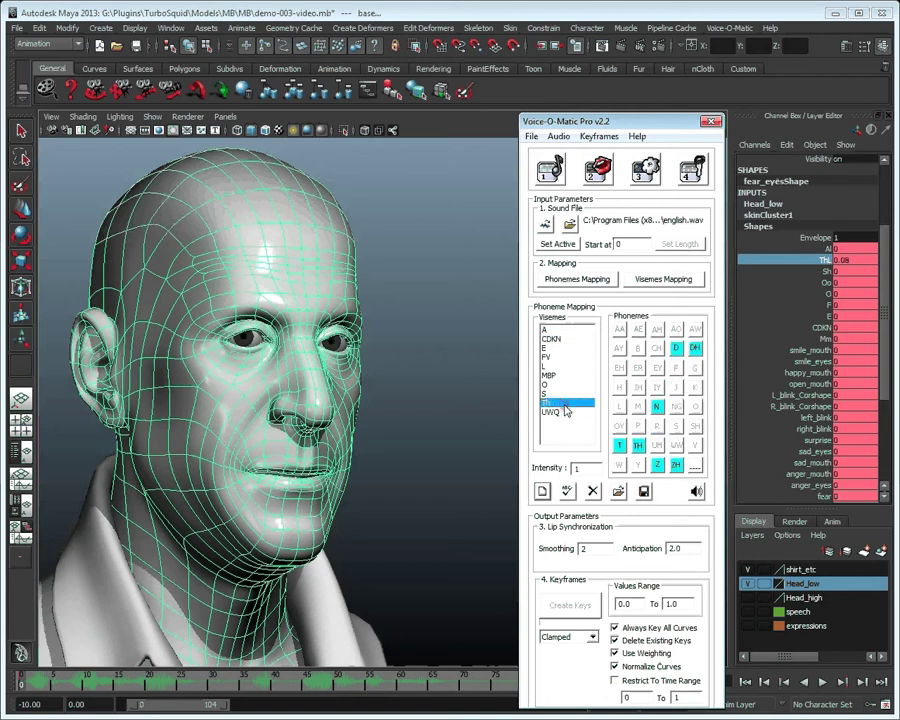
pyautogui.click(657, 407)
pyautogui.click(556, 340)
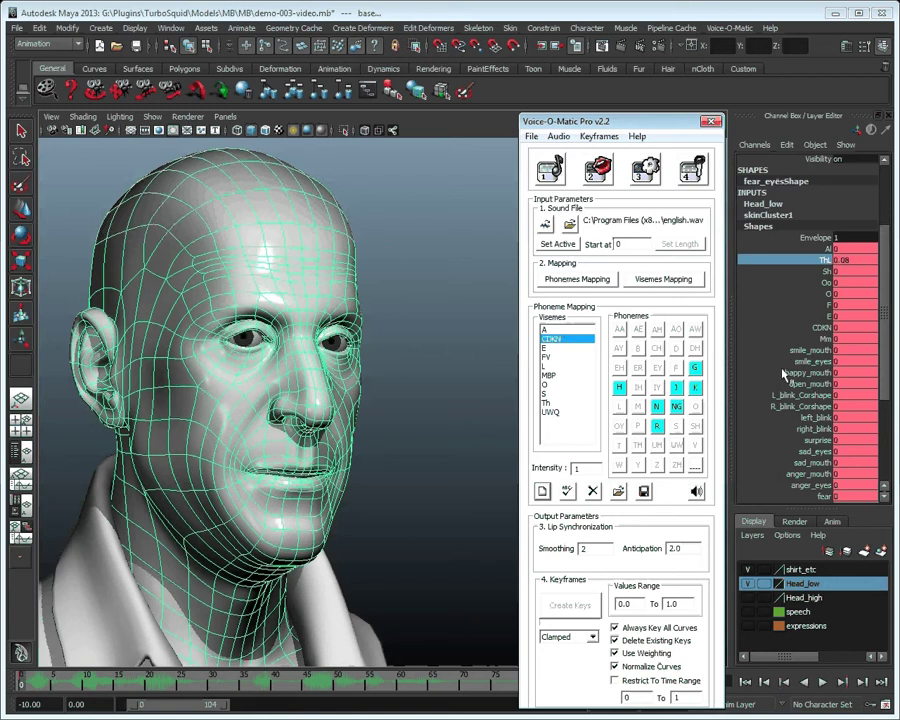
# - Show the viseme mapping and assign the Shapes_AI animation curve to viseme A
pyautogui.click(665, 280)
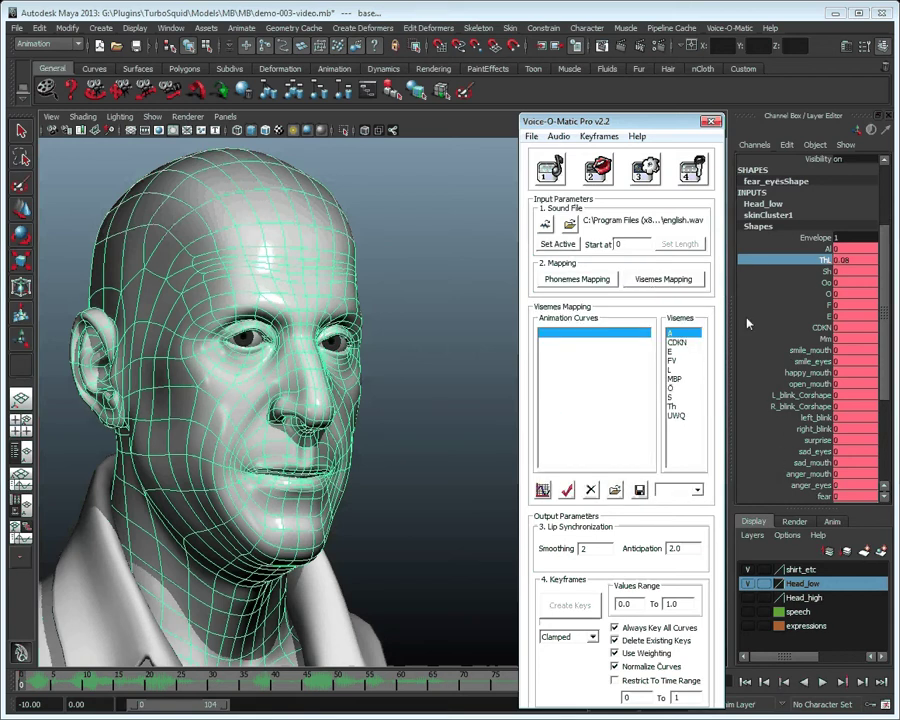
pyautogui.click(543, 489)
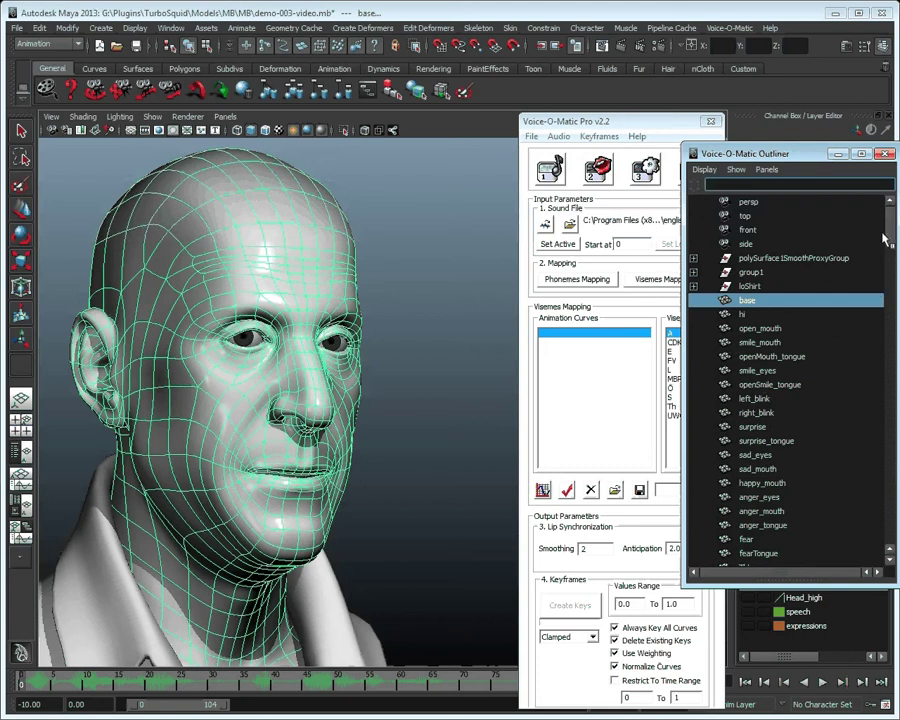
pyautogui.moveTo(890, 230); pyautogui.dragTo(870, 346)
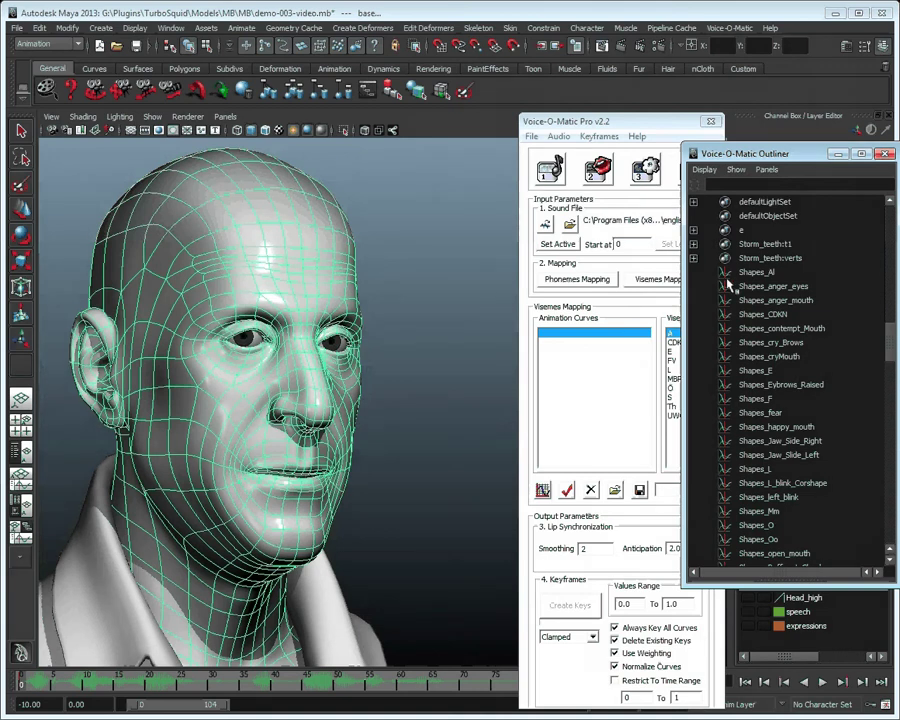
pyautogui.moveTo(889, 335)
pyautogui.mouseDown()
pyautogui.moveTo(889, 279)
pyautogui.moveTo(895, 357)
pyautogui.moveTo(896, 345)
pyautogui.mouseUp()
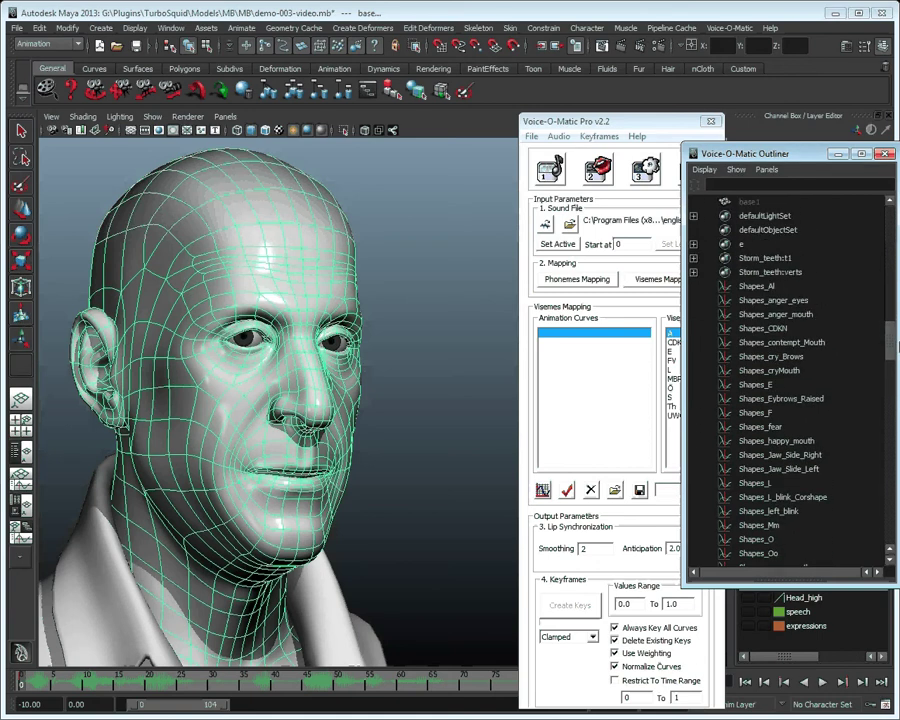
pyautogui.click(768, 287)
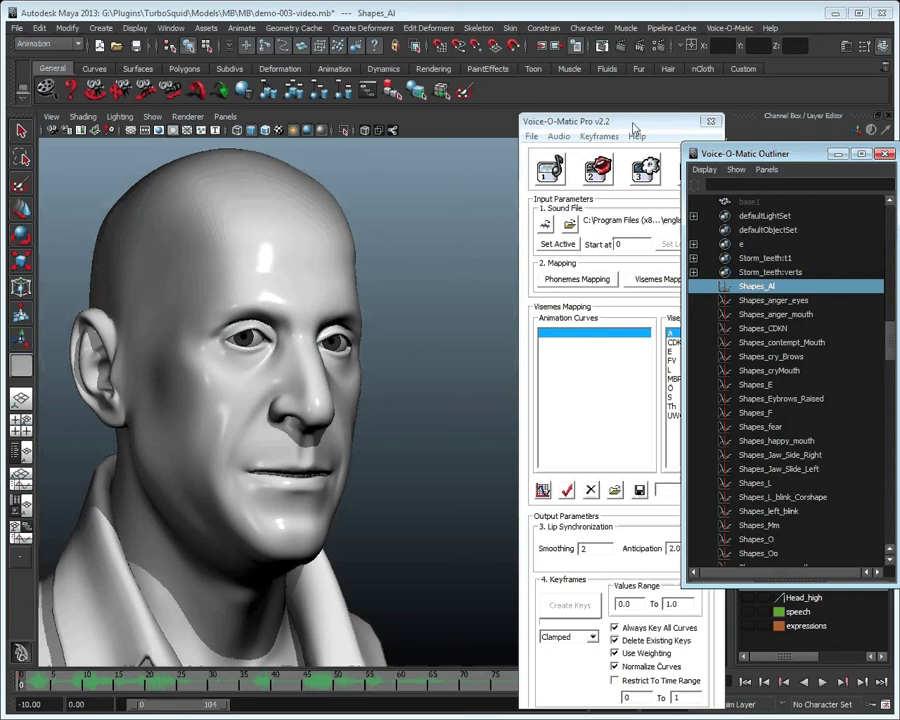
pyautogui.moveTo(639, 119); pyautogui.dragTo(626, 115)
pyautogui.click(529, 486)
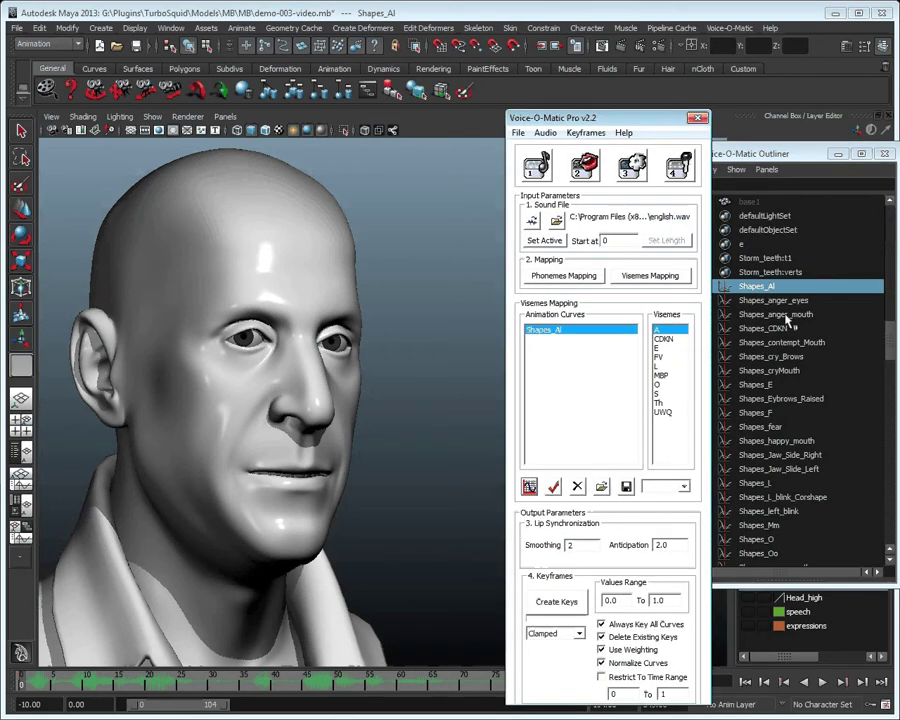
# - Map the curves Shapes_CDKN, Shapes_E and Shapes_F to the visemes CDKN, E and FV
pyautogui.click(608, 339)
pyautogui.click(553, 486)
pyautogui.click(758, 384)
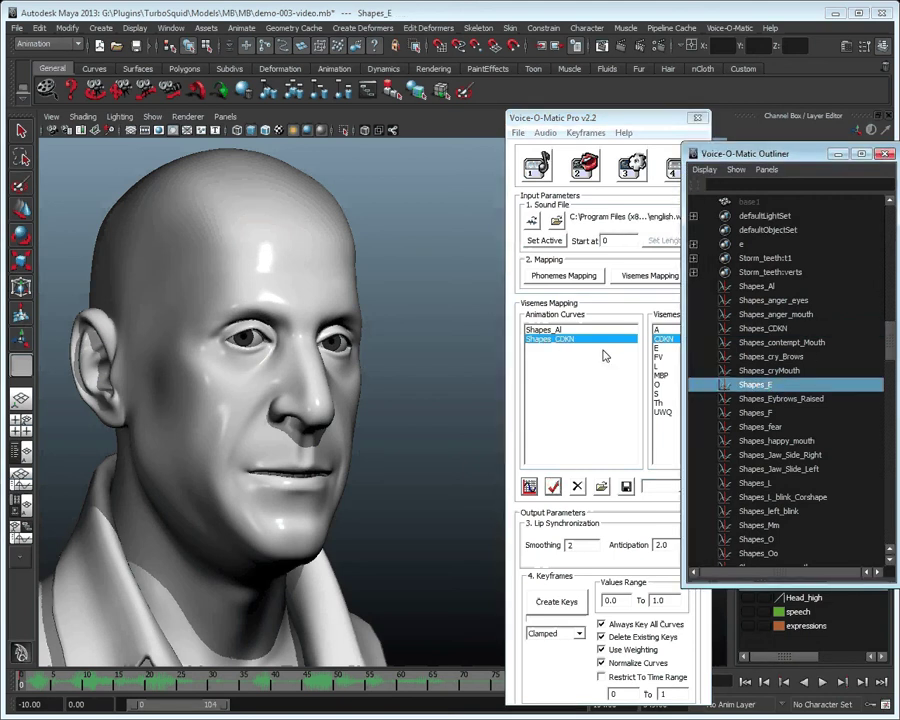
pyautogui.click(659, 348)
pyautogui.click(553, 487)
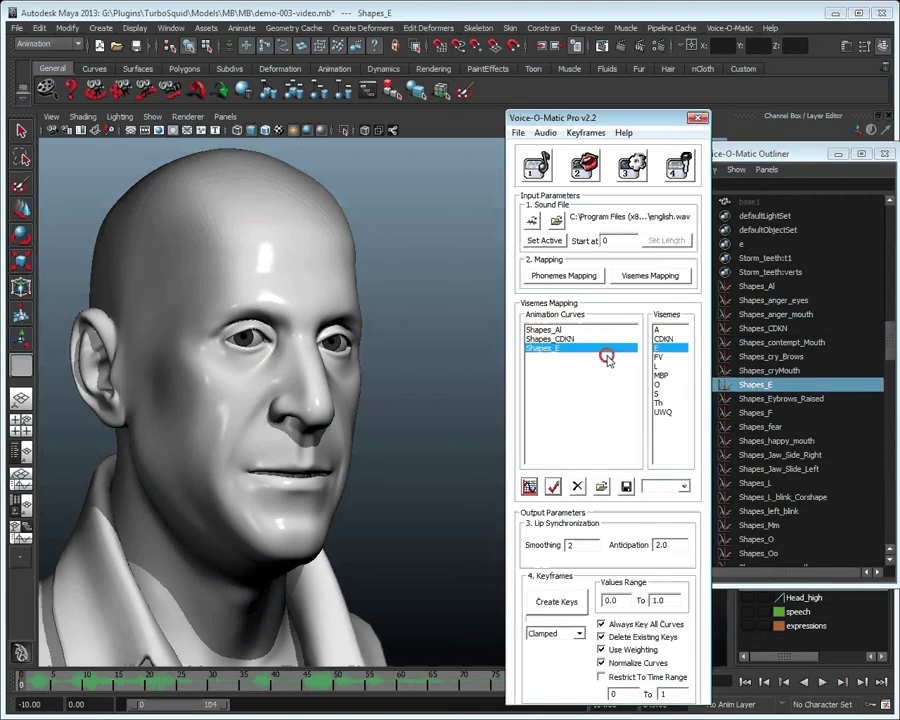
pyautogui.click(659, 357)
pyautogui.click(778, 412)
pyautogui.click(553, 487)
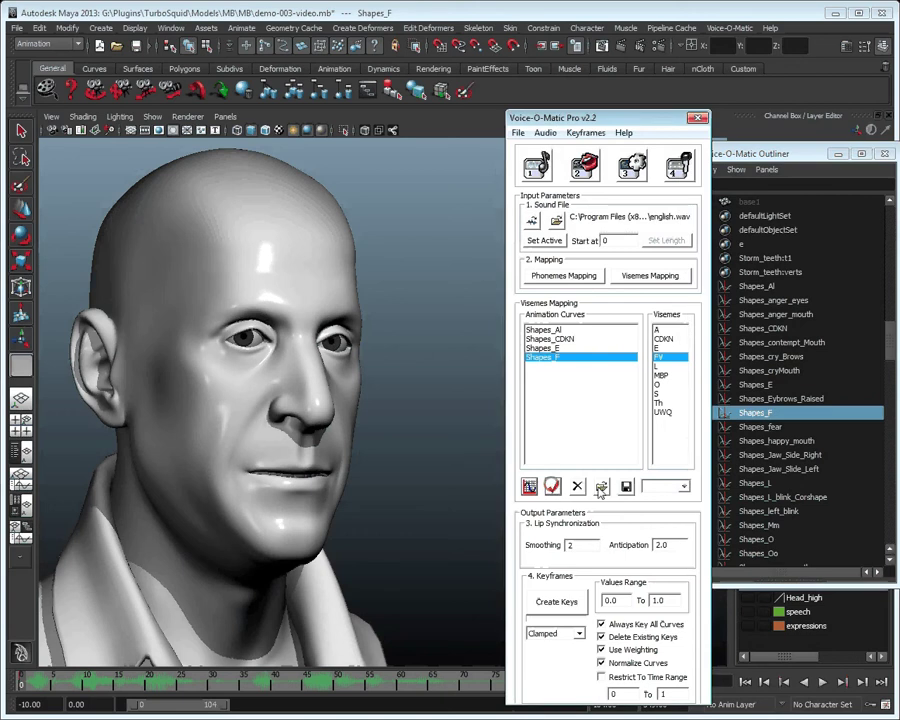
# - Map the Shapes_O curve to viseme O and reassign Shapes_F to viseme FV
pyautogui.click(745, 483)
pyautogui.click(553, 487)
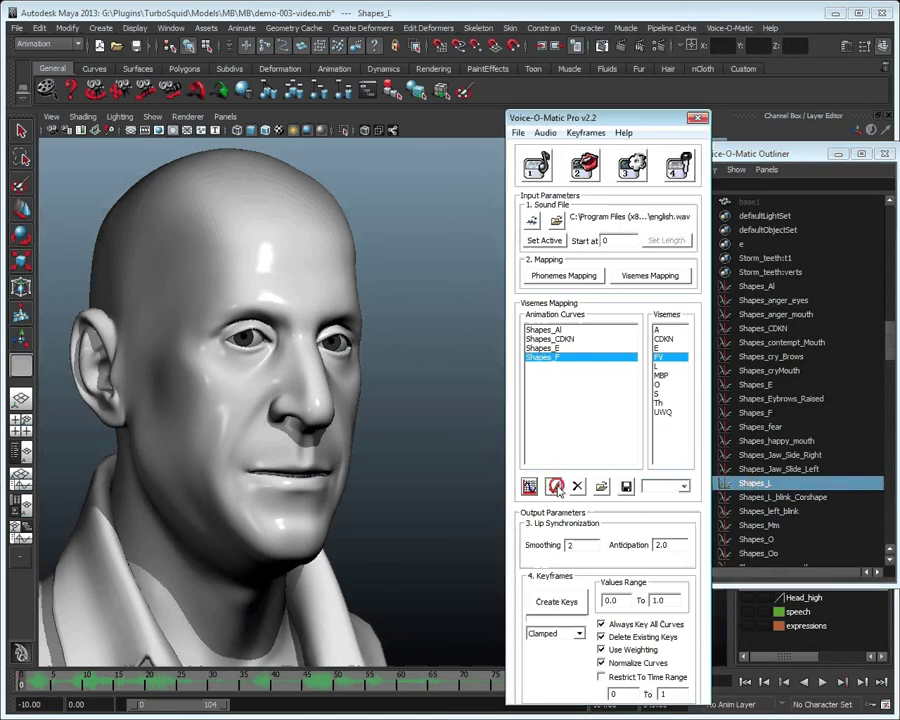
pyautogui.click(757, 539)
pyautogui.click(612, 384)
pyautogui.click(553, 487)
pyautogui.click(595, 357)
pyautogui.click(553, 487)
# - Map the Shapes_L curve to viseme L and the Shapes_Mm curve to viseme MBP
pyautogui.click(597, 366)
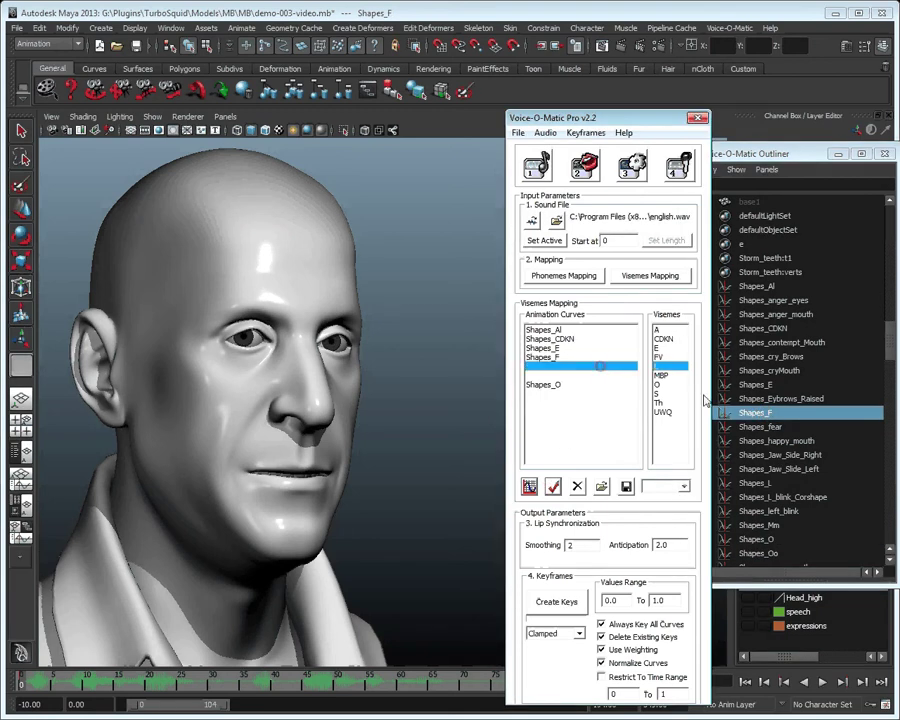
pyautogui.click(756, 483)
pyautogui.click(553, 487)
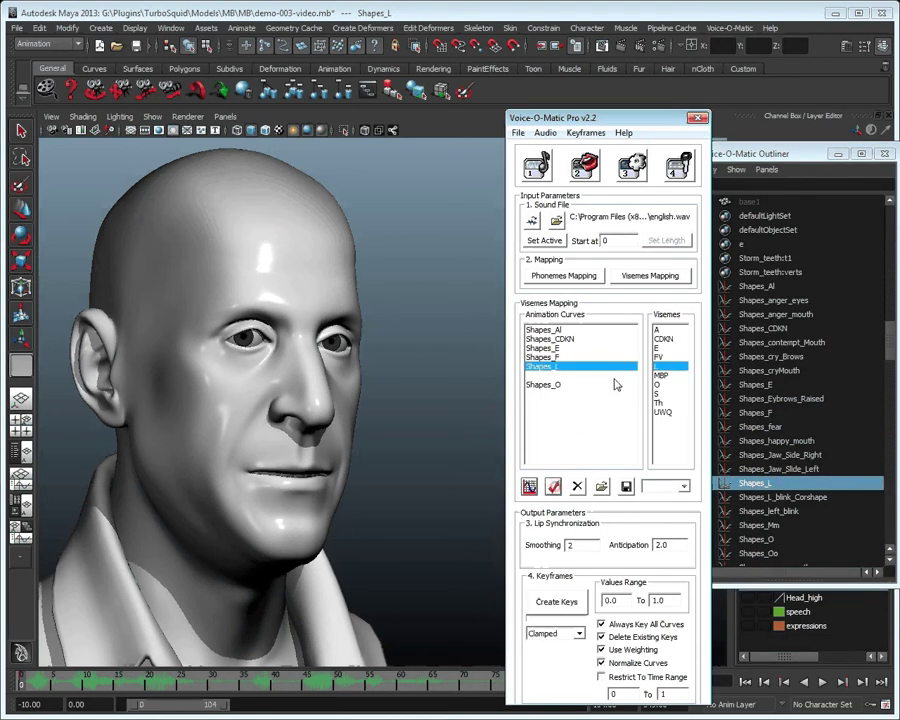
pyautogui.click(798, 427)
pyautogui.scroll(-3, 796, 386)
pyautogui.click(766, 413)
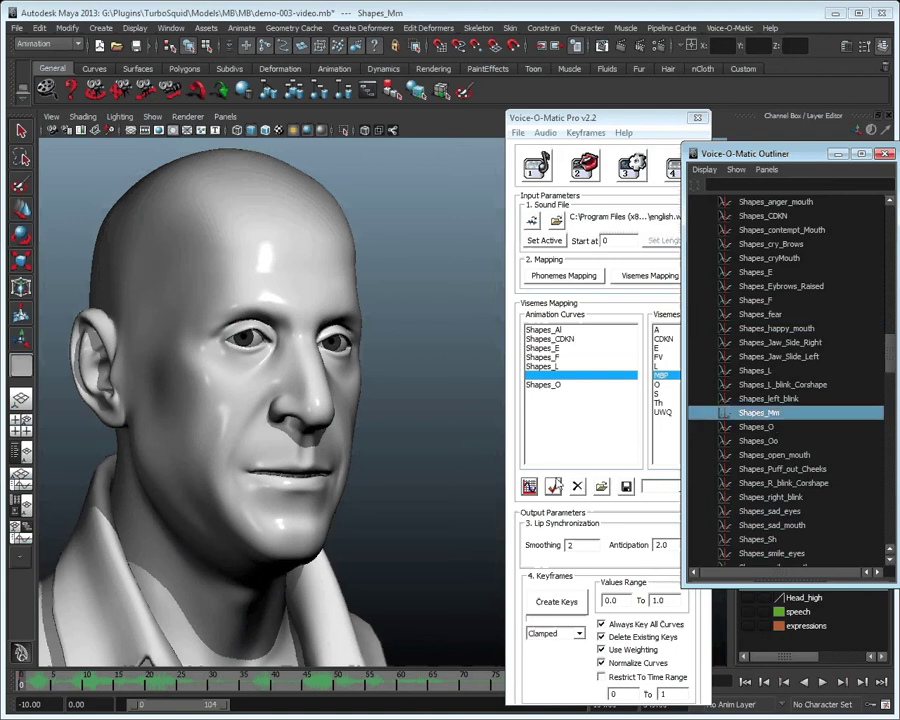
pyautogui.click(553, 487)
# - Map the Shapes_Sh curve to viseme S and the Shapes_ThL curve to viseme Th
pyautogui.click(583, 393)
pyautogui.click(787, 541)
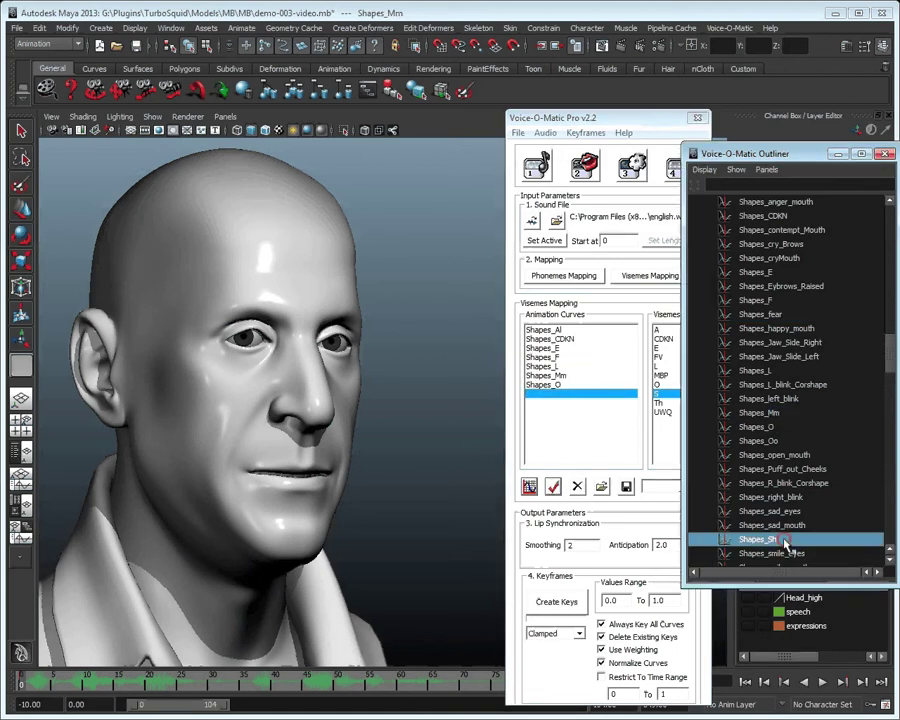
pyautogui.click(553, 487)
pyautogui.click(595, 402)
pyautogui.click(787, 483)
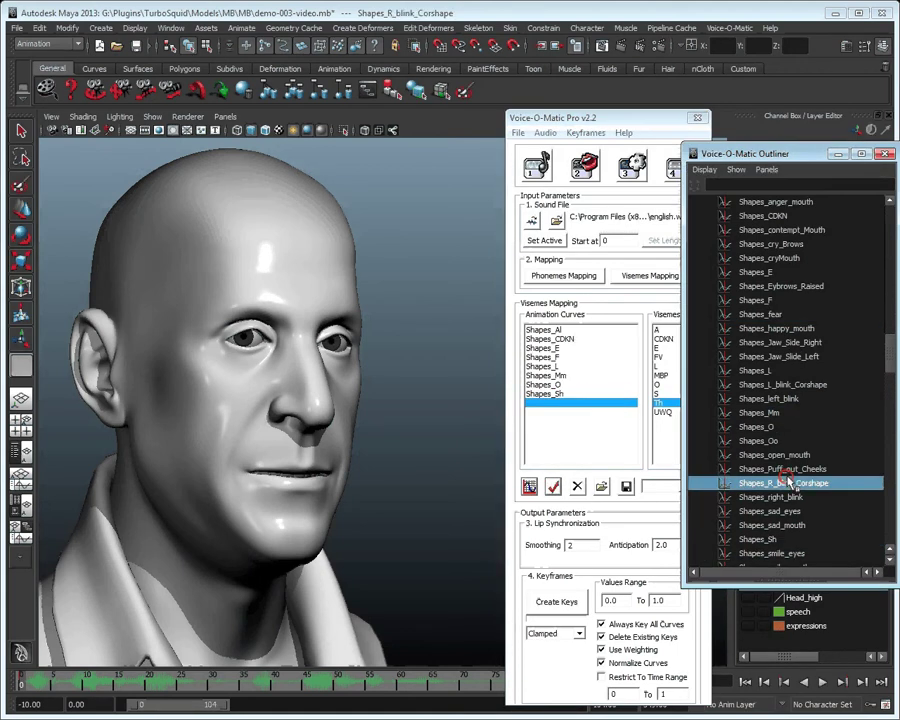
pyautogui.scroll(-5, 795, 484)
pyautogui.click(778, 371)
pyautogui.click(553, 487)
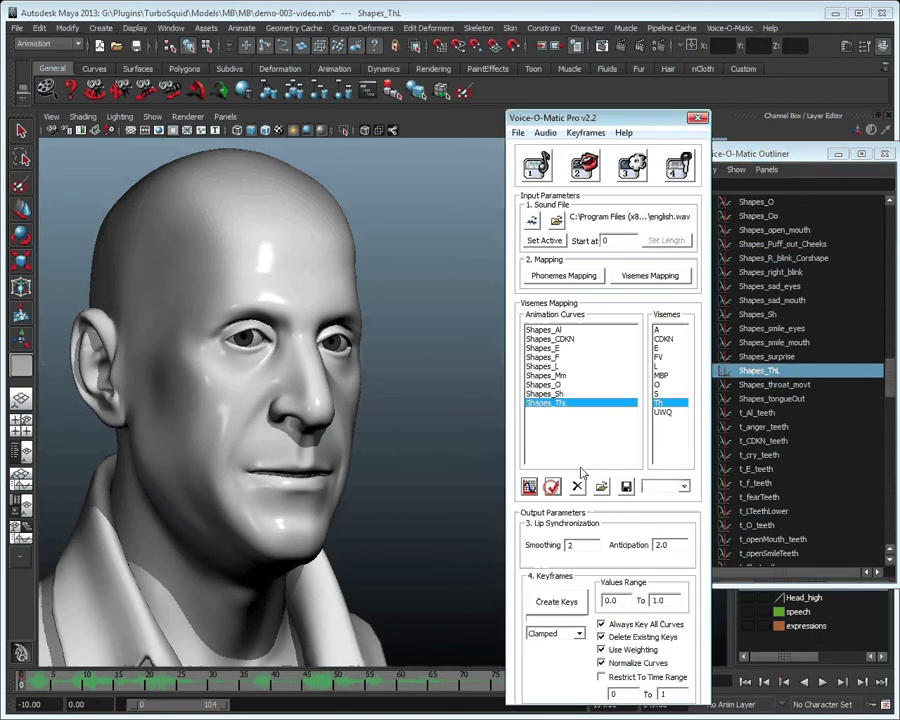
# - Map the Shapes_Oo curve to viseme UWQ and close the curve outliner and the visemes mapping section
pyautogui.click(757, 412)
pyautogui.click(770, 218)
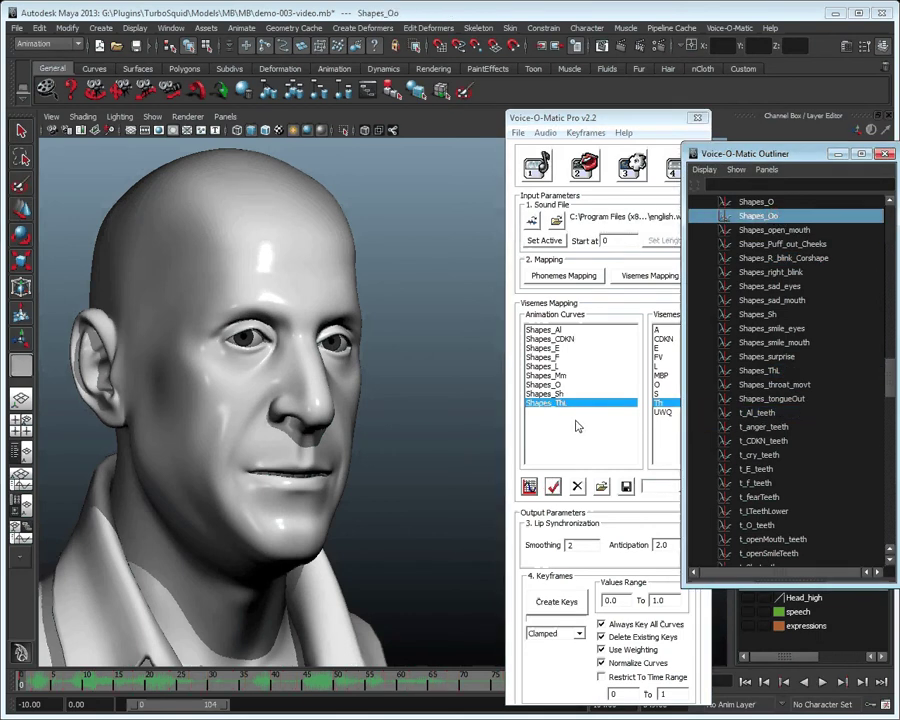
pyautogui.click(553, 487)
pyautogui.click(817, 297)
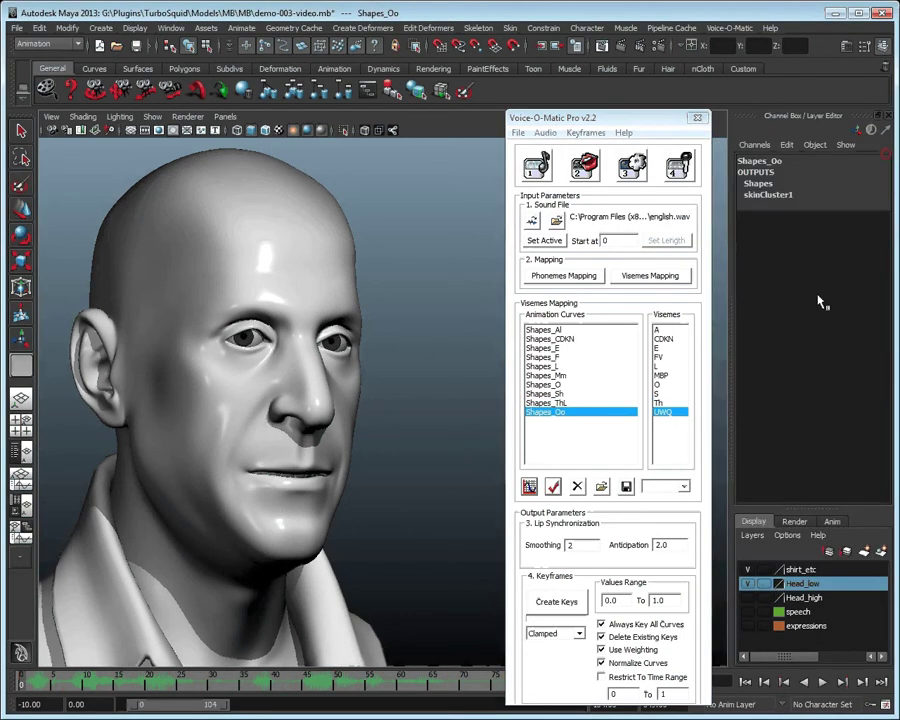
pyautogui.click(672, 279)
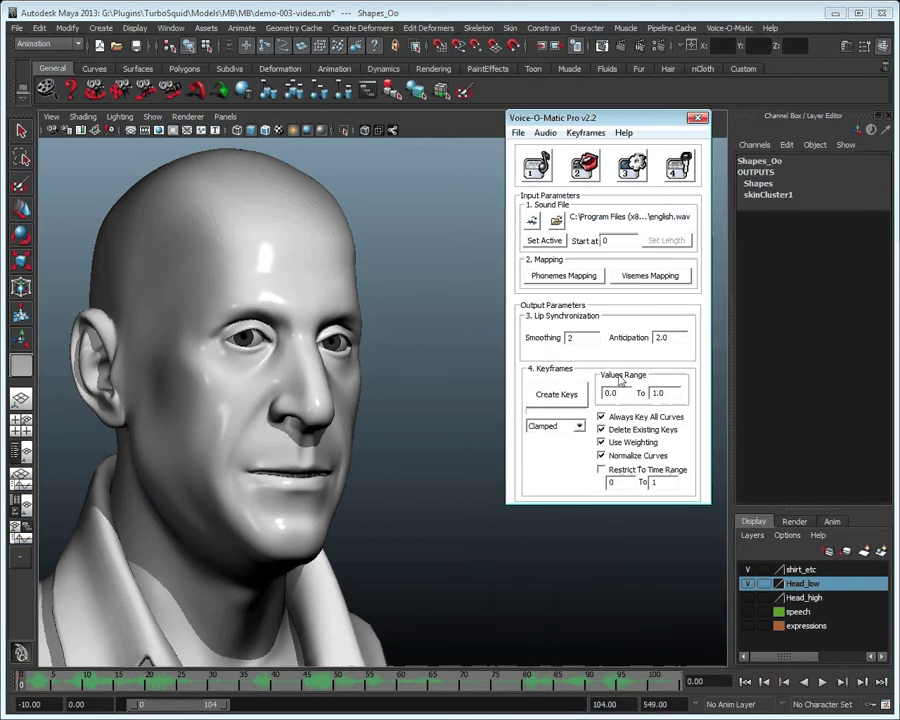
# - Set the lip synchronization smoothing to 1
pyautogui.doubleClick(586, 339)
pyautogui.write('1')
pyautogui.click(670, 341)
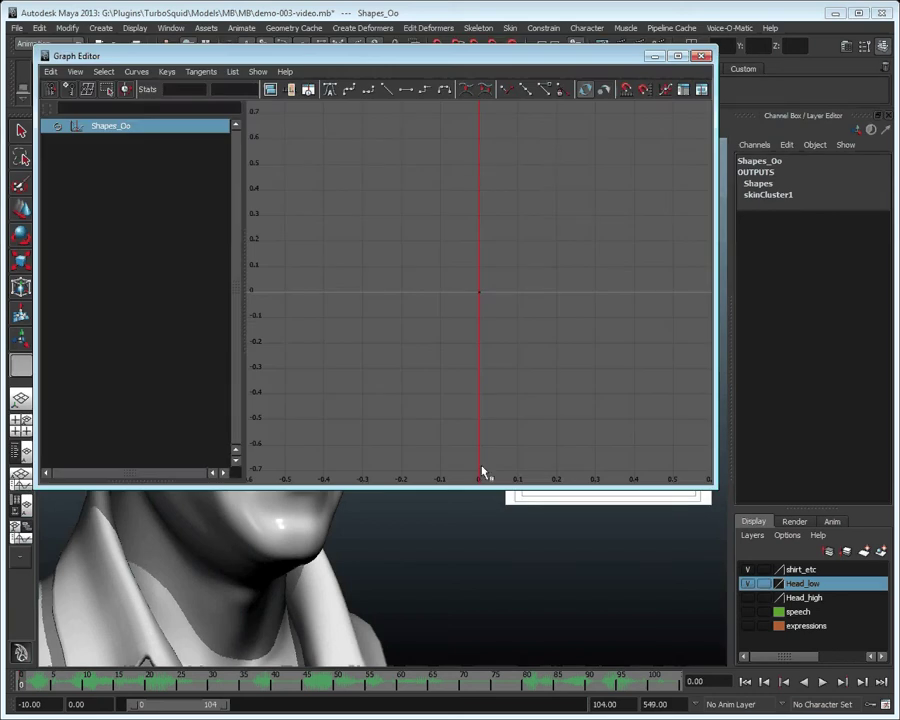
# - Show the head mesh in a shortened Graph Editor beside the Voice-O-Matic window and create the lip sync keys
pyautogui.moveTo(483, 472); pyautogui.dragTo(502, 236)
pyautogui.click(237, 288)
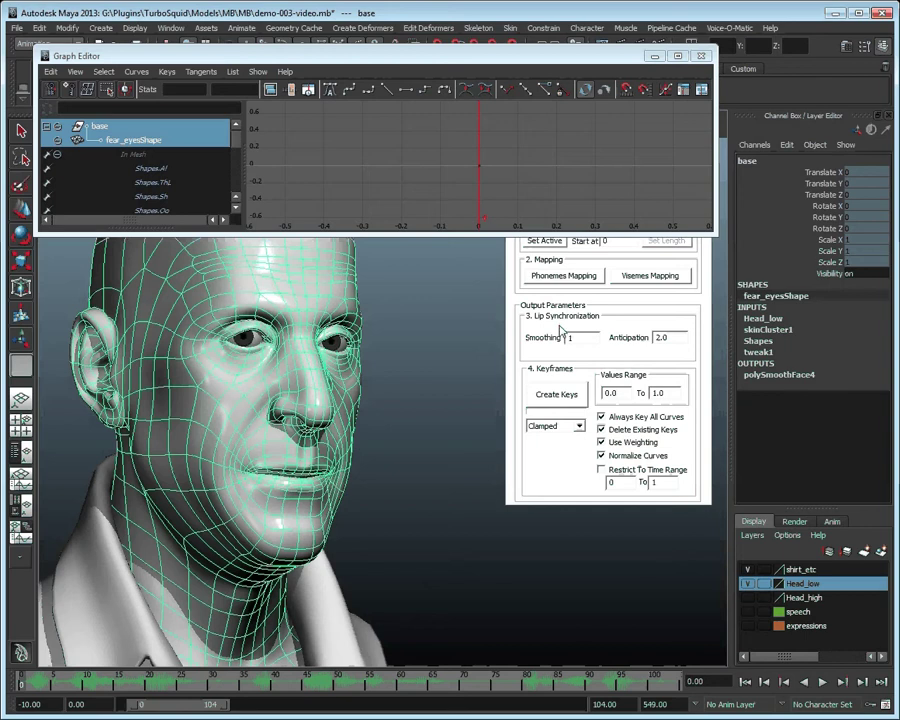
pyautogui.click(568, 327)
pyautogui.moveTo(605, 119); pyautogui.dragTo(619, 265)
pyautogui.click(579, 538)
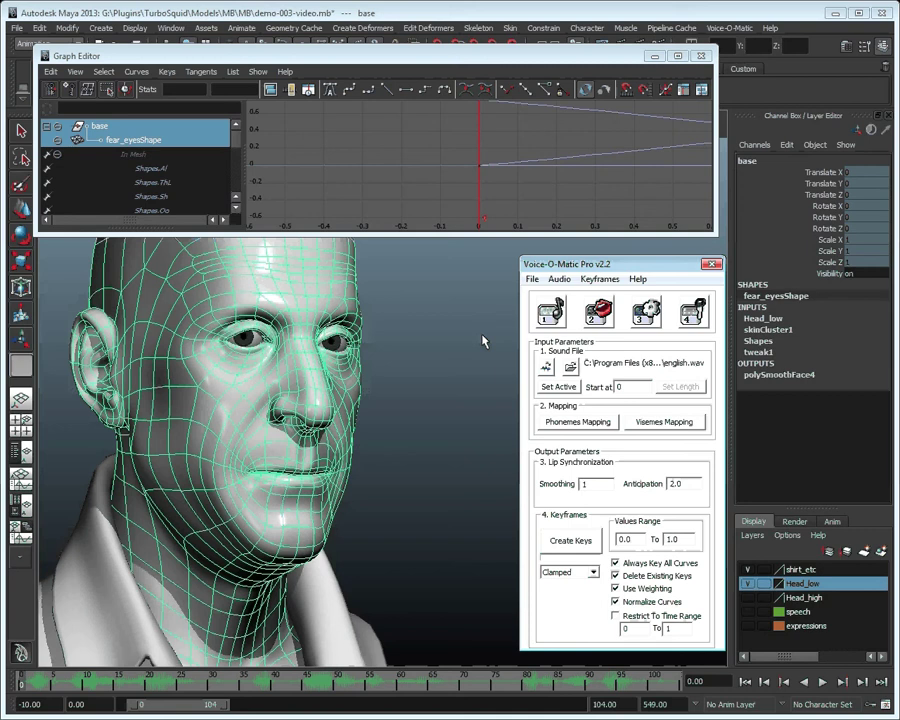
# - Frame all of the head's animation curves, play back the lip sync animation, and return to the start of the playback range
pyautogui.click(346, 155)
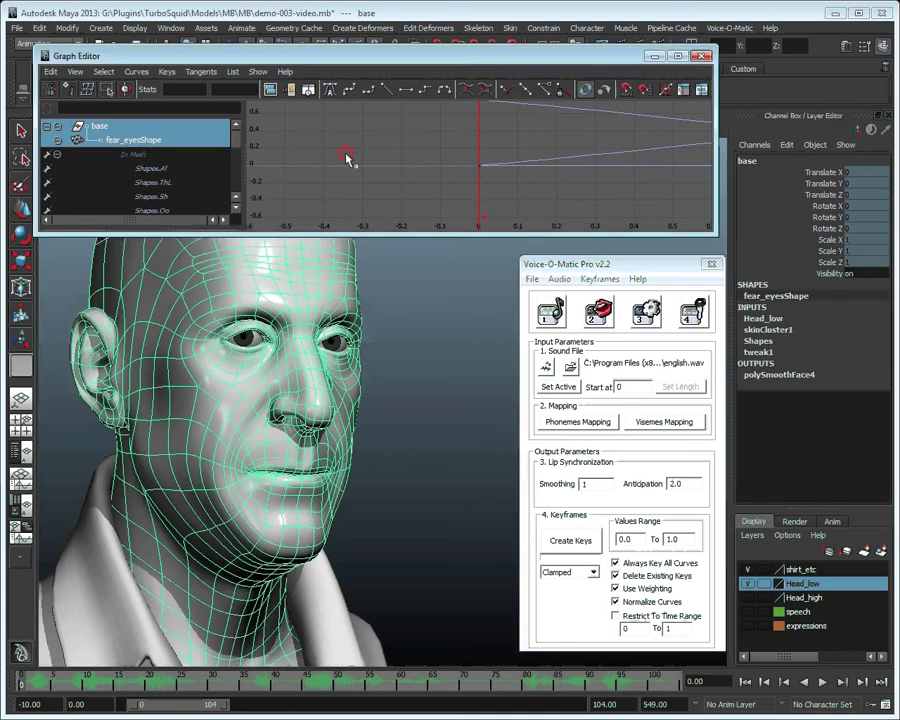
pyautogui.press('a')
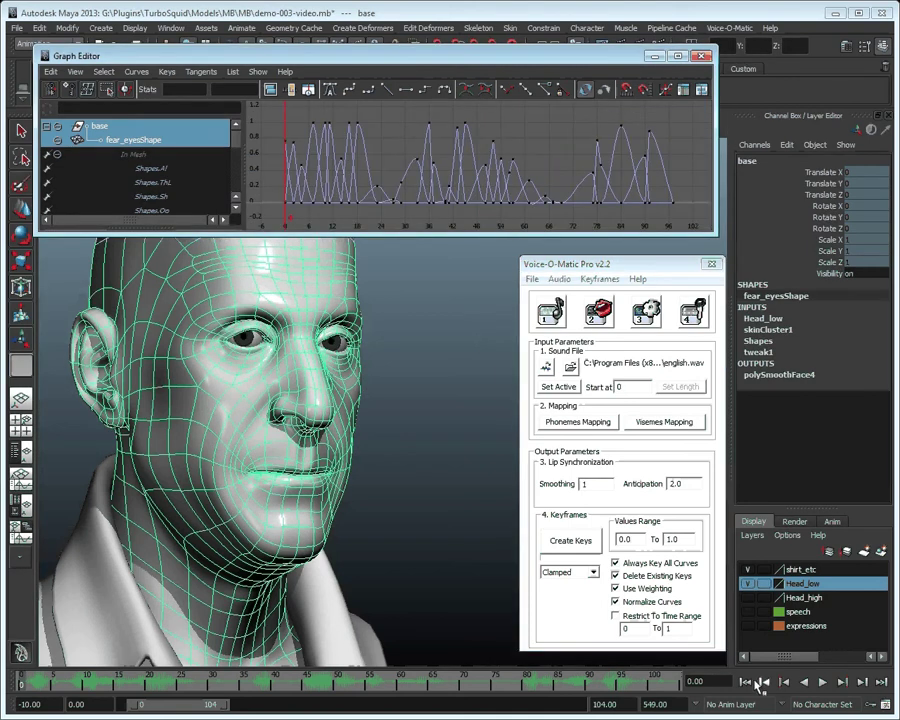
pyautogui.click(823, 682)
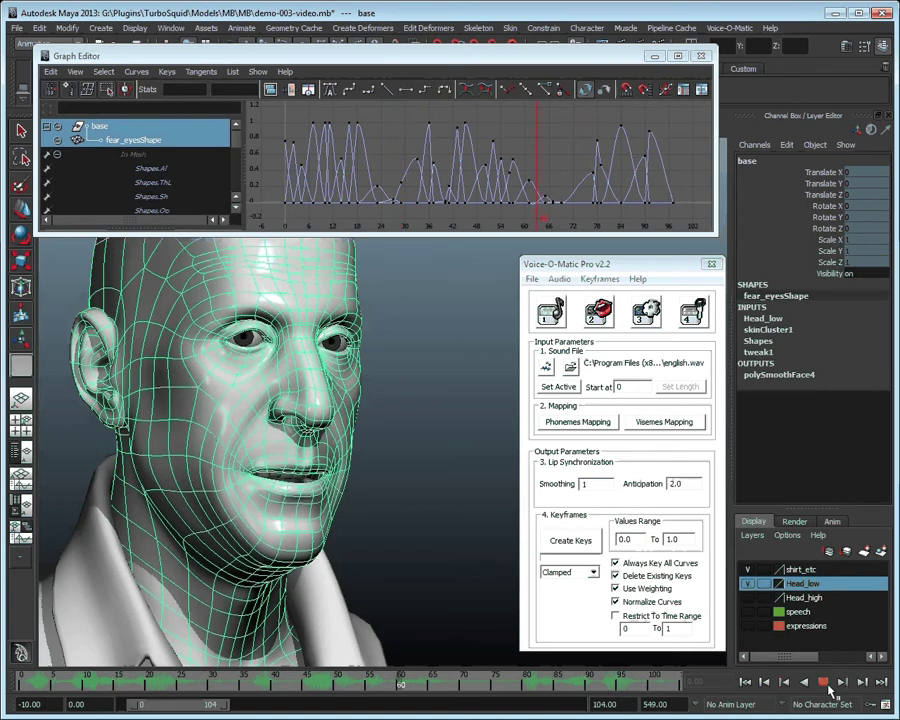
pyautogui.click(745, 681)
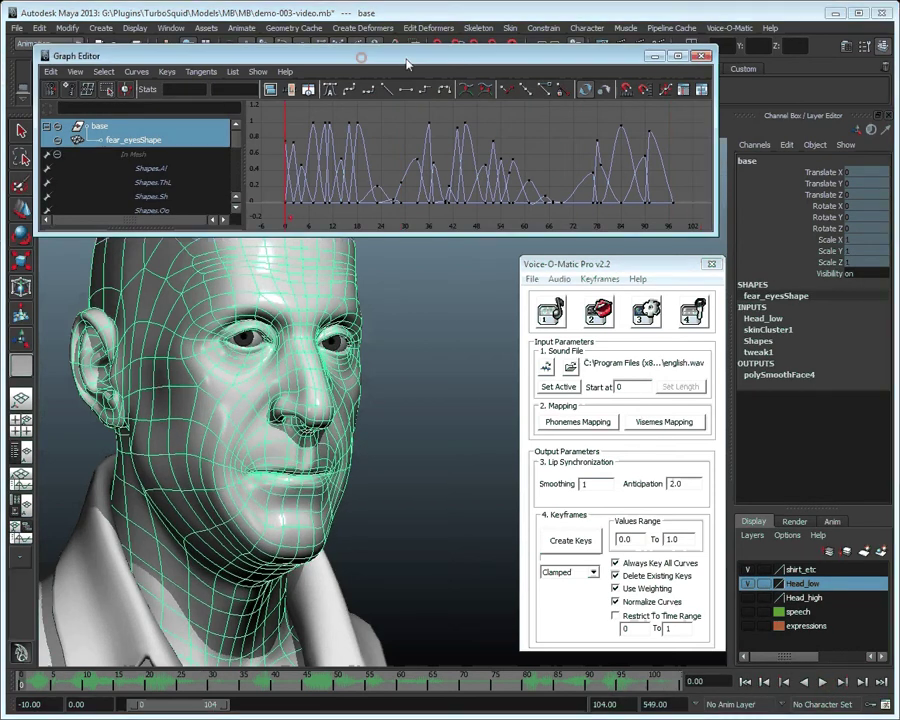
# - Close the Graph Editor and the Voice-O-Matic window
pyautogui.click(705, 57)
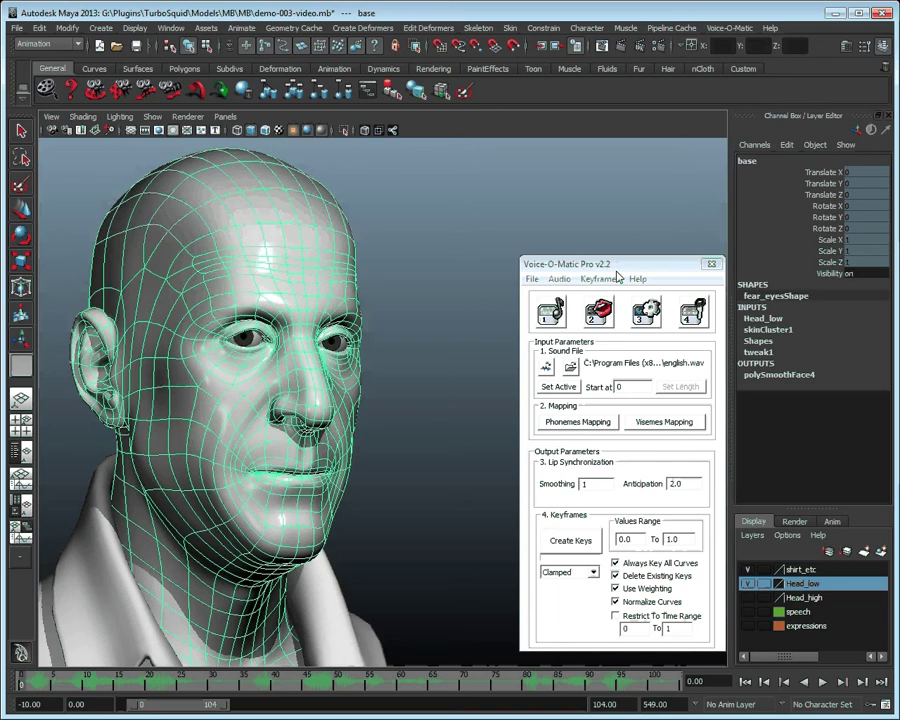
pyautogui.moveTo(618, 266); pyautogui.dragTo(610, 265)
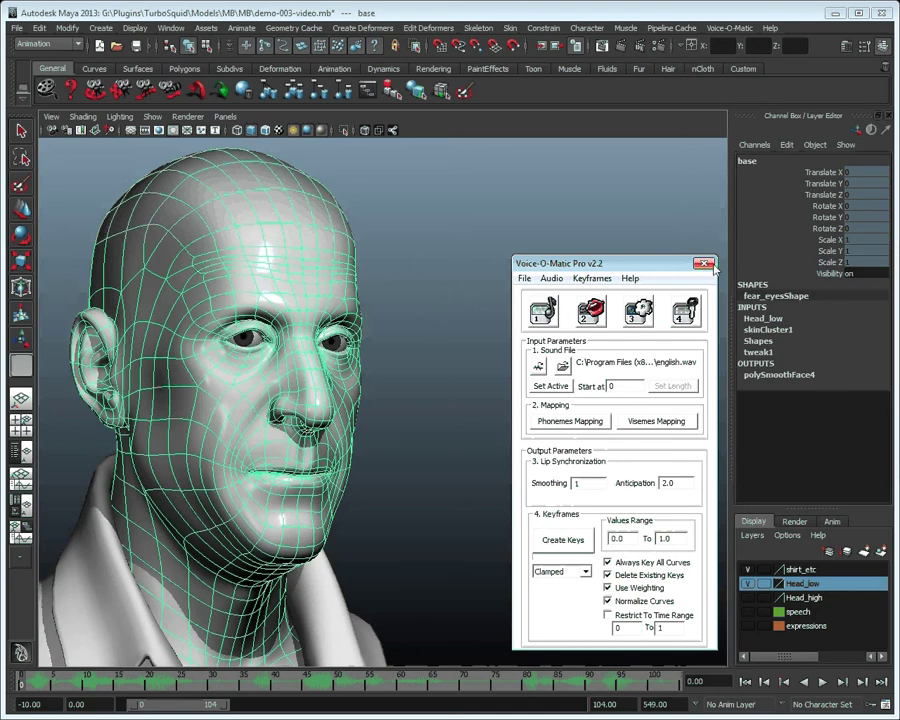
pyautogui.click(704, 264)
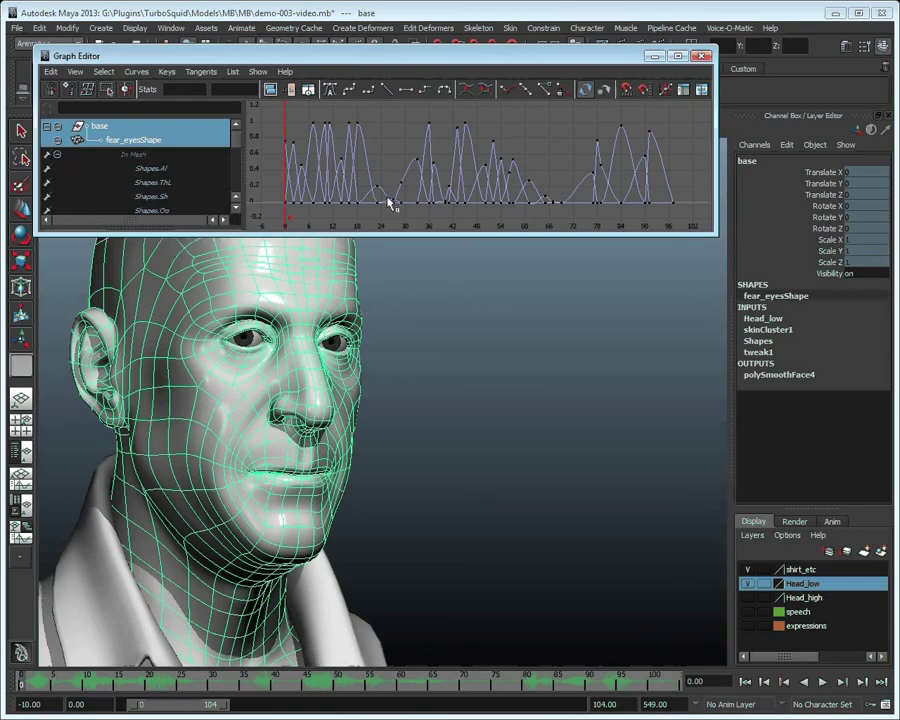
# - Inspect the keys and tangents of the head's lip sync curves in the Graph Editor, then close it and deselect the head
pyautogui.click(357, 124)
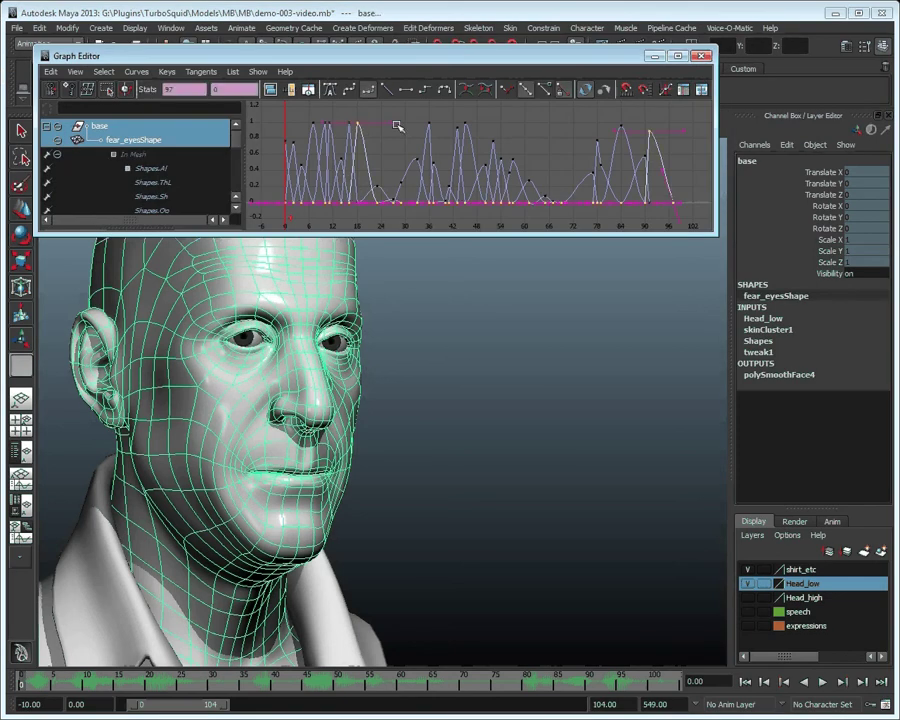
pyautogui.click(376, 133)
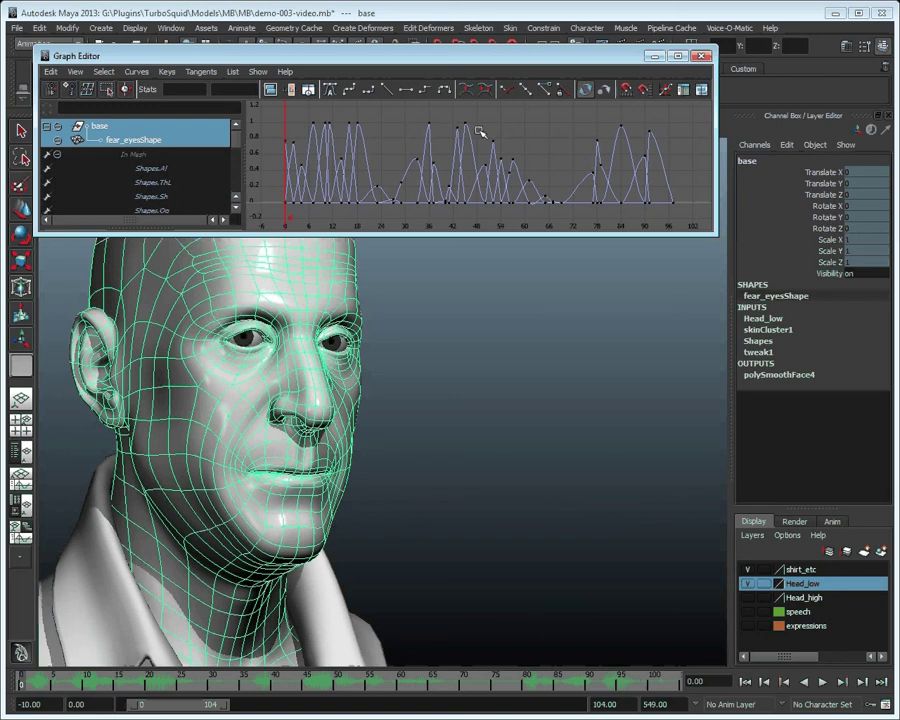
pyautogui.click(703, 55)
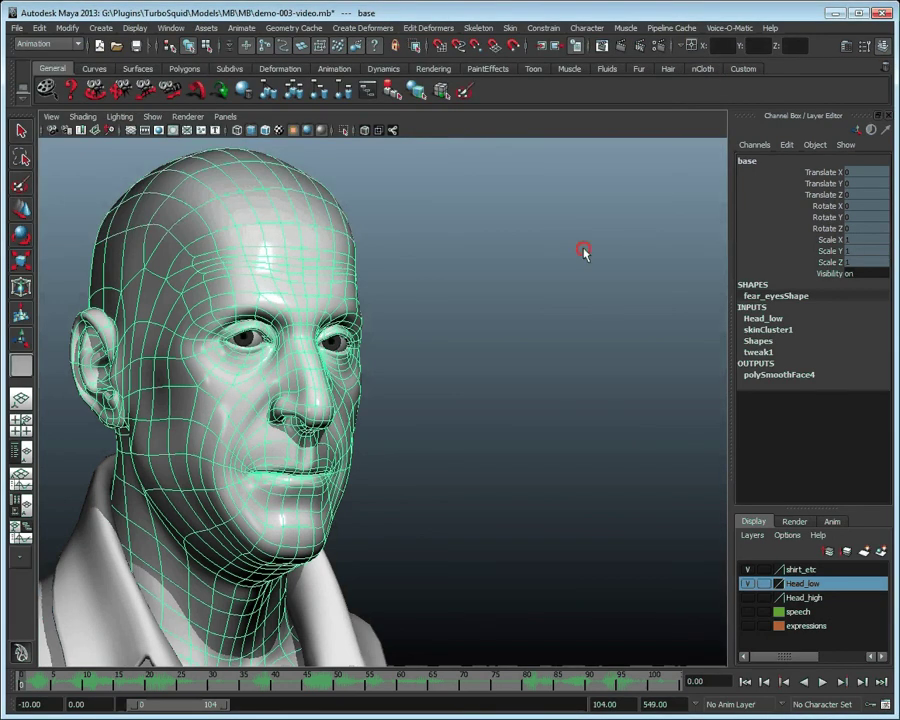
pyautogui.click(584, 252)
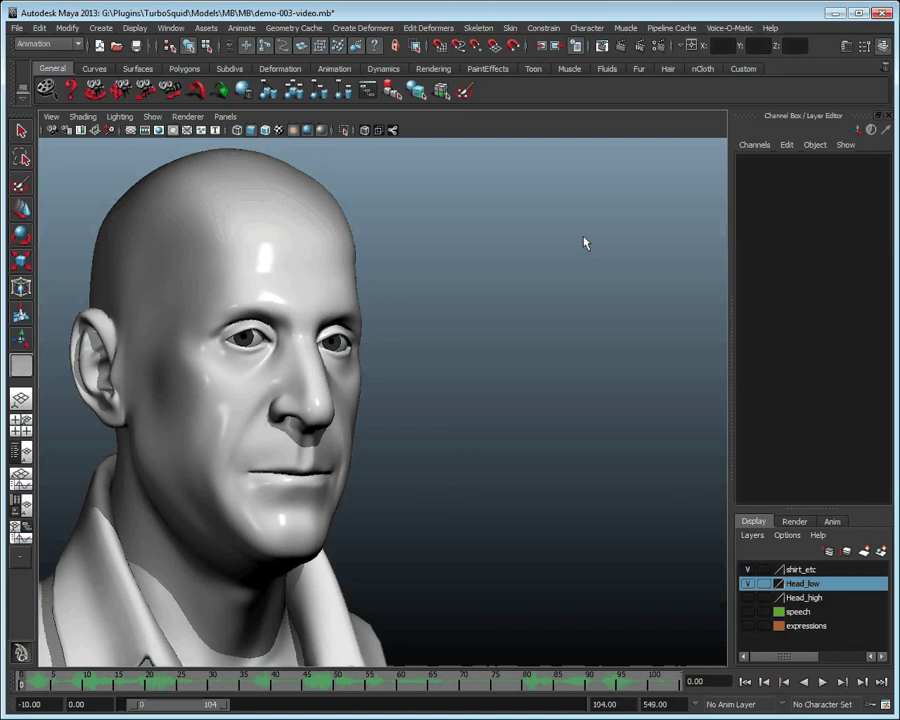